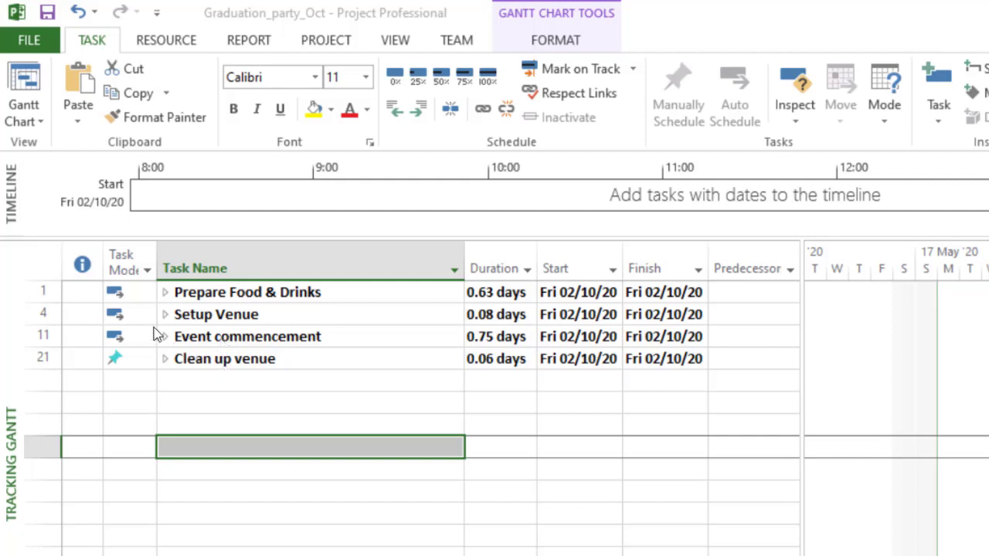
Step: Review the subtasks and durations under Prepare Food & Drinks, Setup Venue, Event commencement and Clean up venue, collapsing each group after viewing
left_click(165, 294)
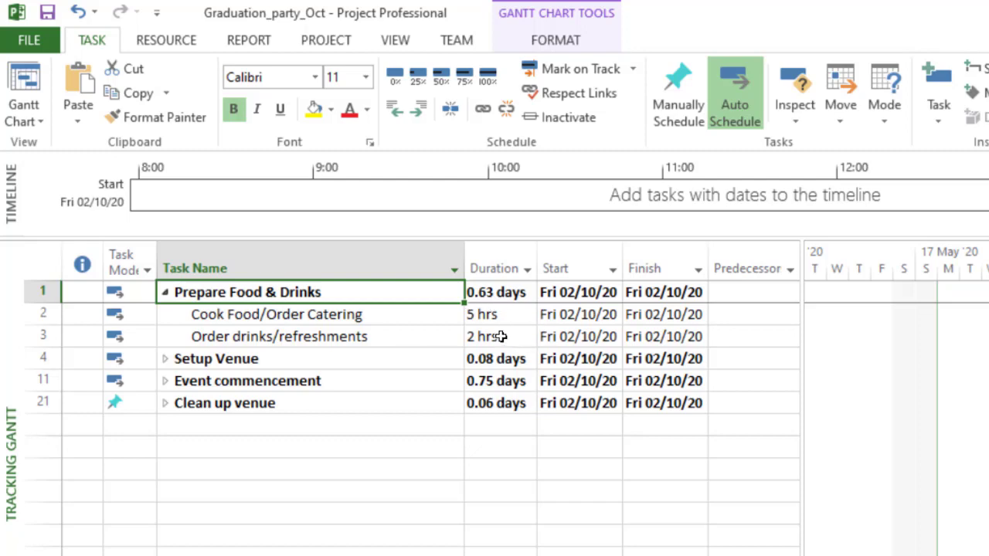
left_click(165, 293)
left_click(167, 317)
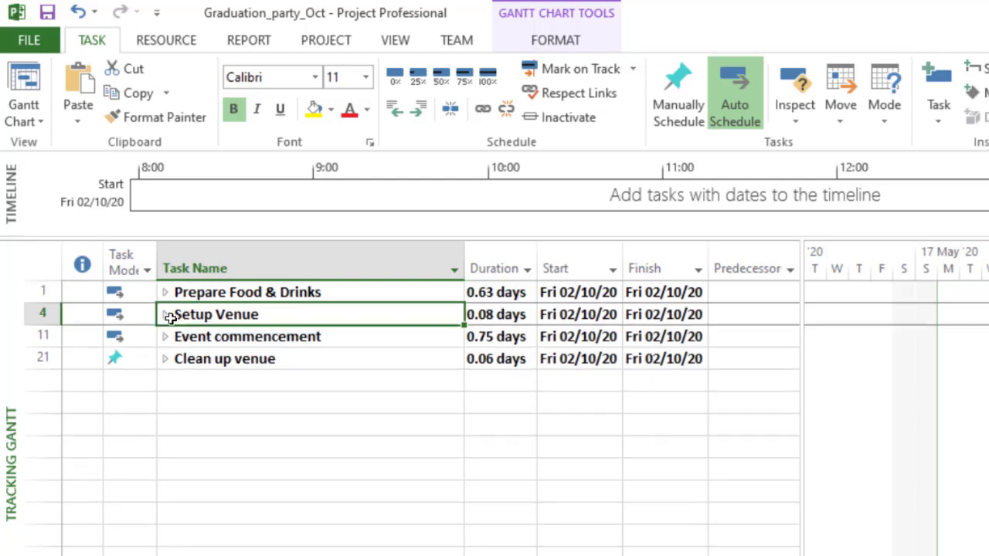
left_click(165, 315)
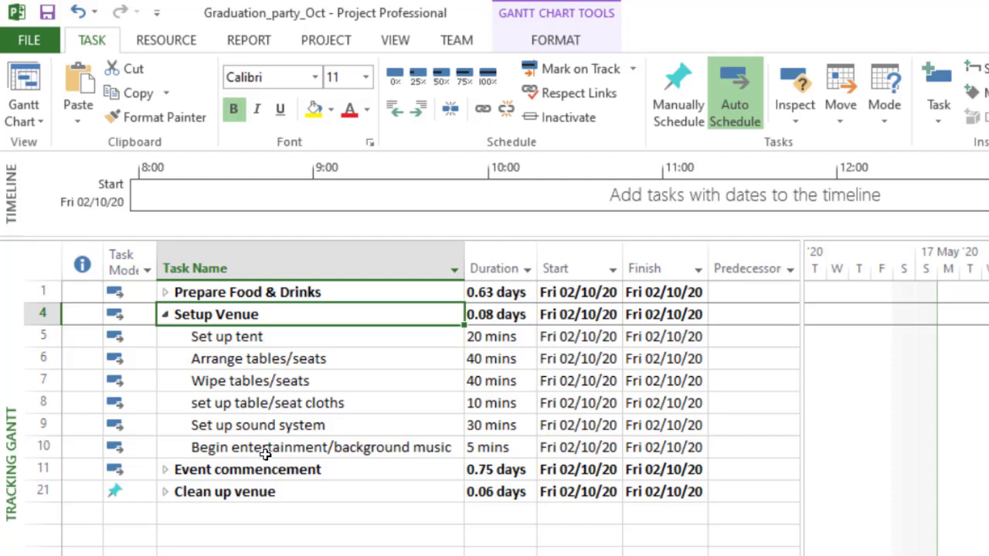
left_click(164, 313)
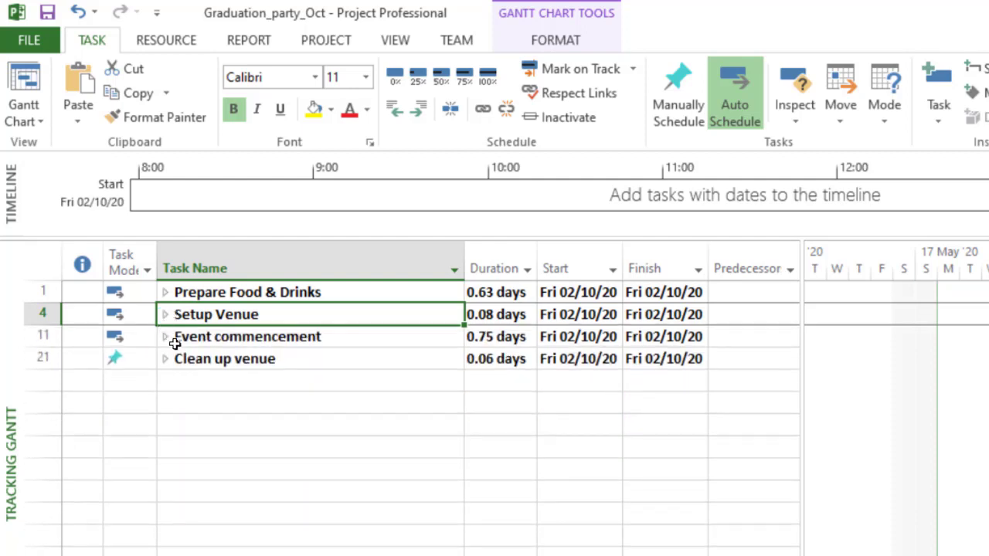
left_click(164, 337)
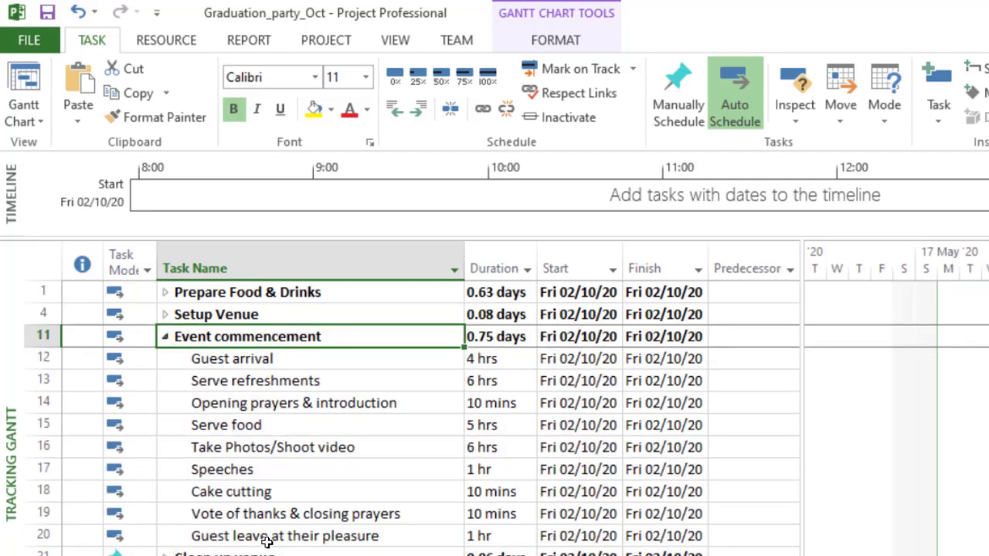
left_click(165, 337)
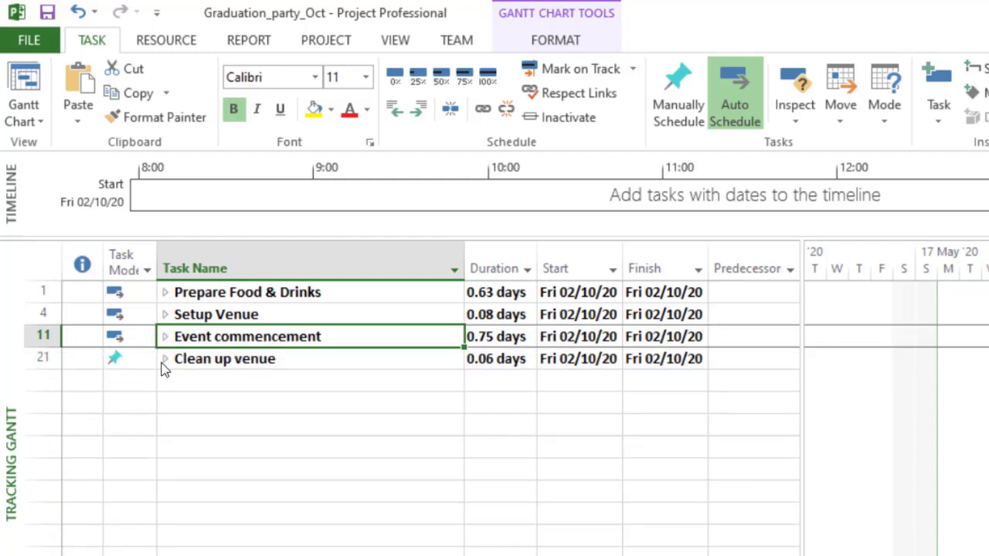
left_click(165, 359)
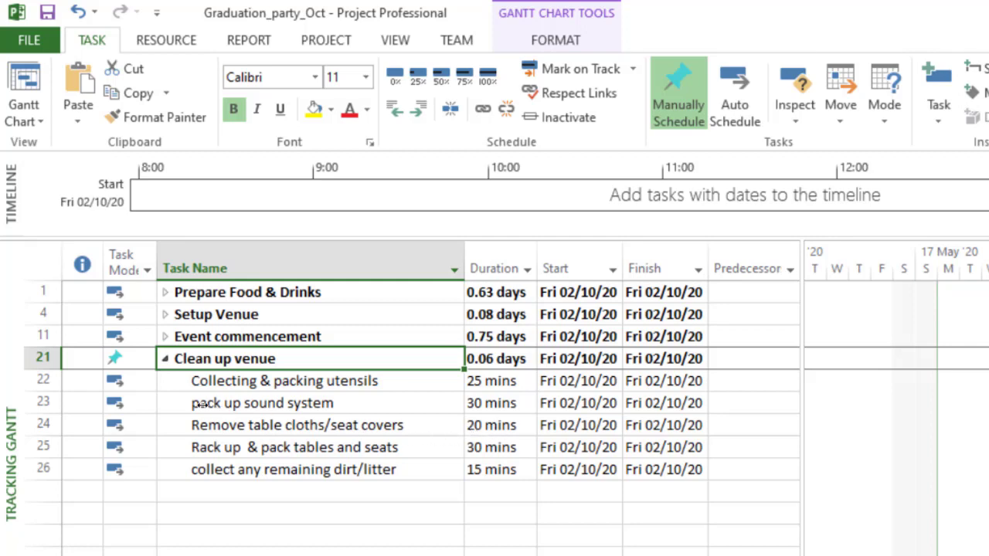
left_click(164, 359)
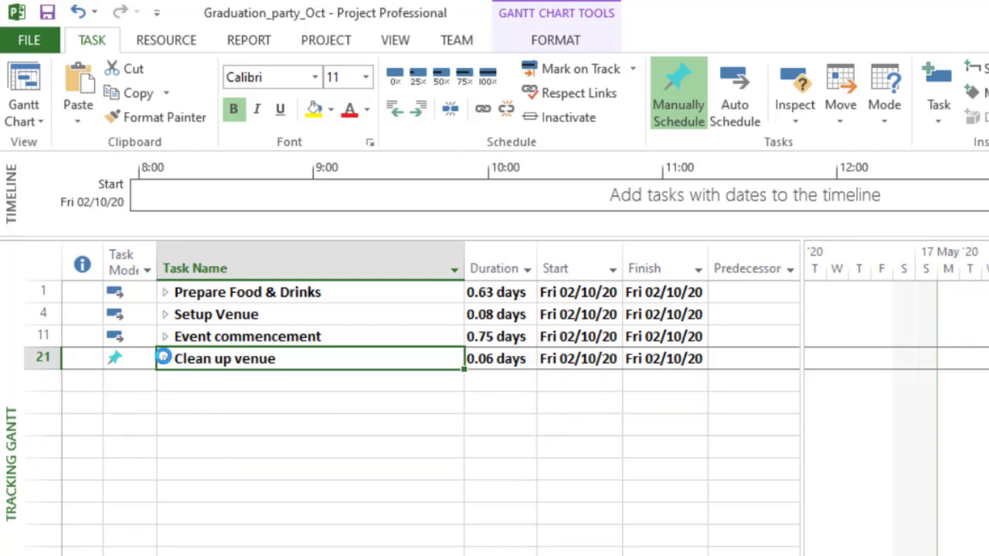
Step: Expand Prepare Food & Drinks and bring its bars into view on the chart with a finer timescale
left_click(165, 293)
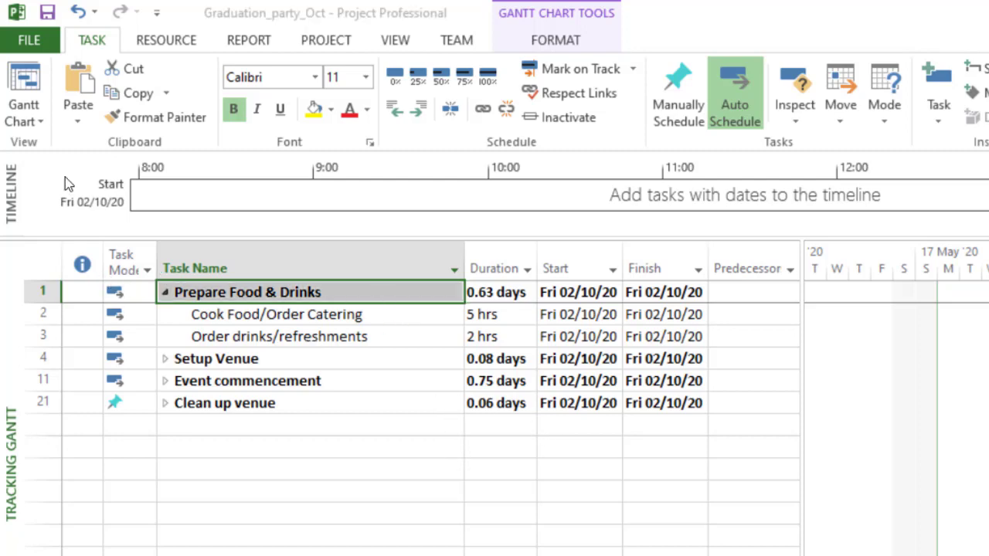
left_click(23, 91)
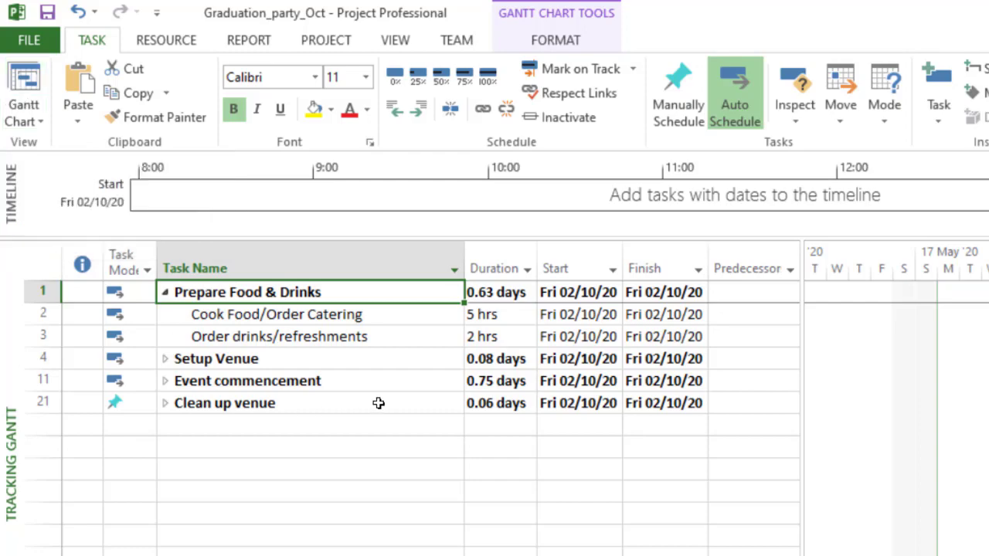
left_click_drag(887, 517, 907, 517)
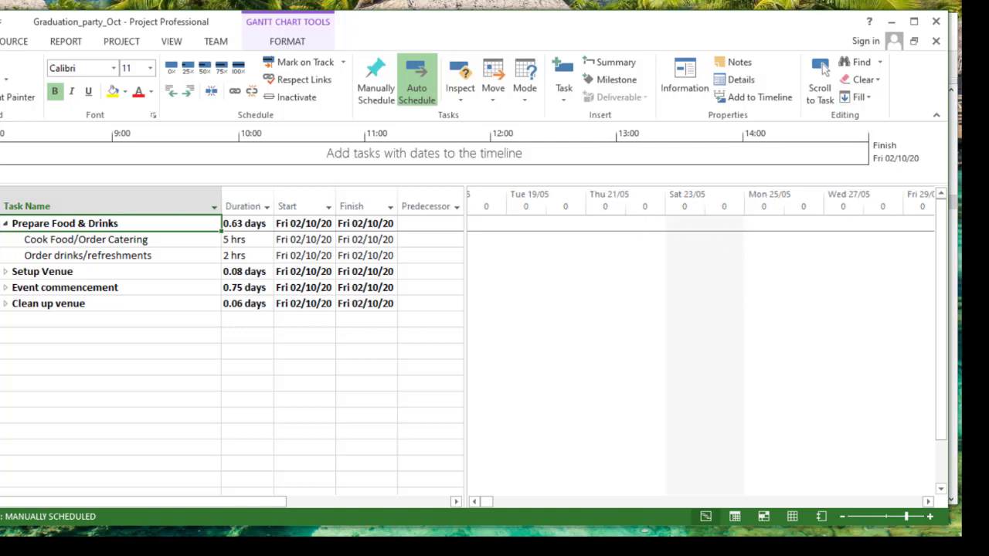
left_click(821, 73)
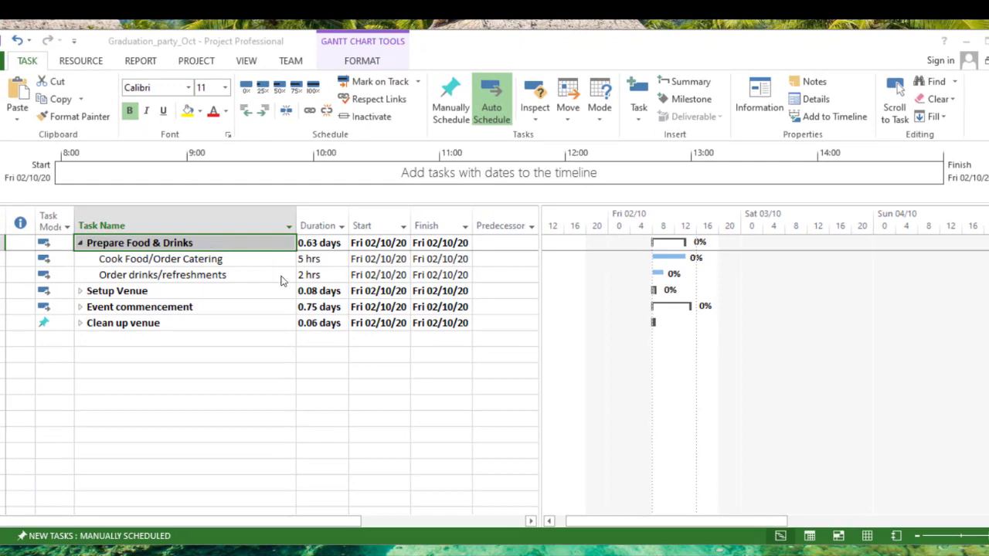
Step: Check the project's start date and its calendar in the project information
left_click(197, 62)
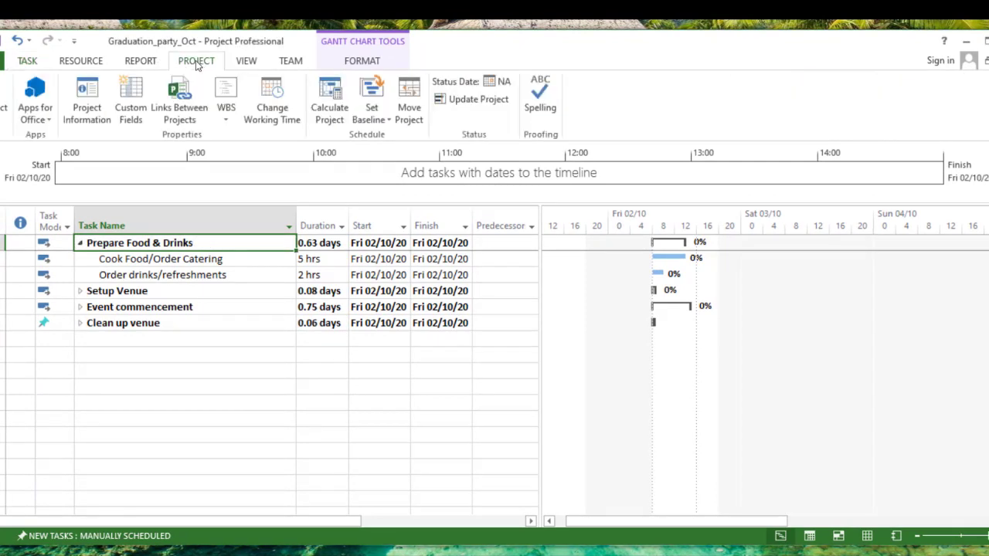
left_click(84, 110)
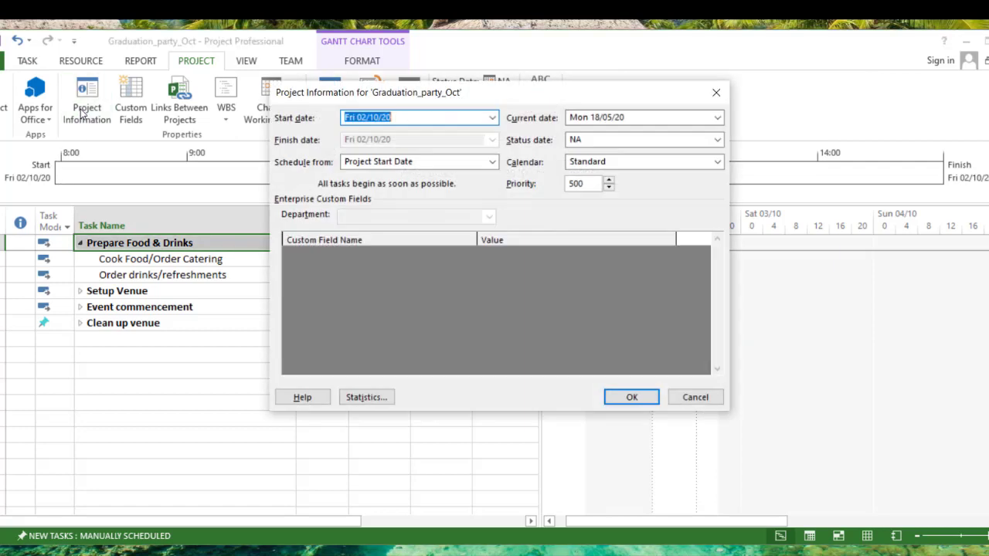
left_click(400, 118)
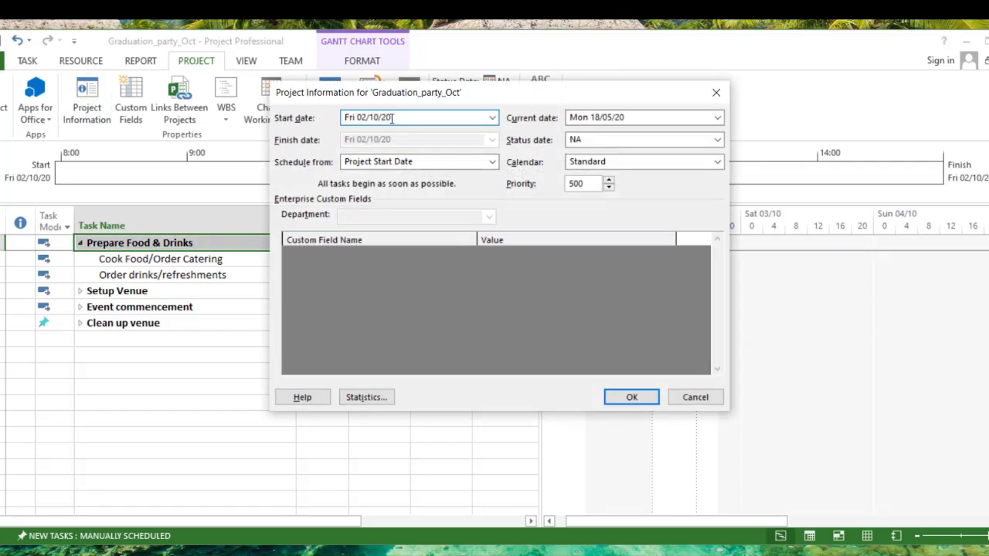
left_click(491, 117)
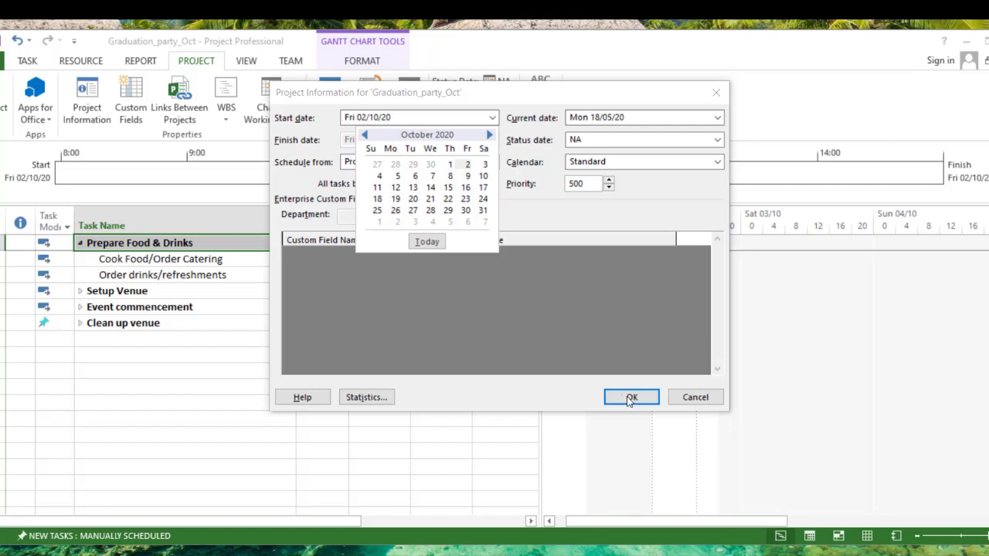
left_click(700, 403)
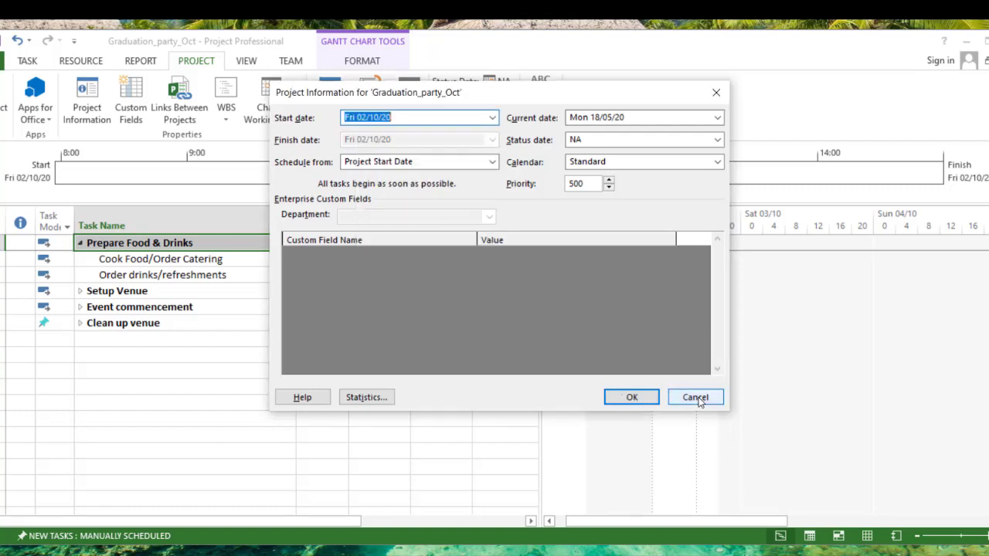
left_click(696, 398)
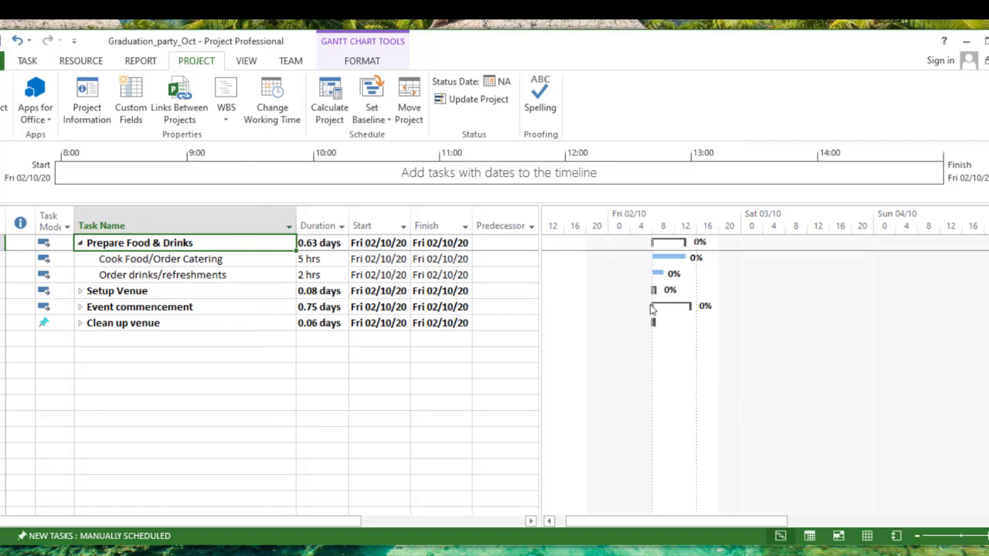
Step: Add Cook Food/Order Catering as a predecessor of the Order drinks/refreshments task
left_click(193, 275)
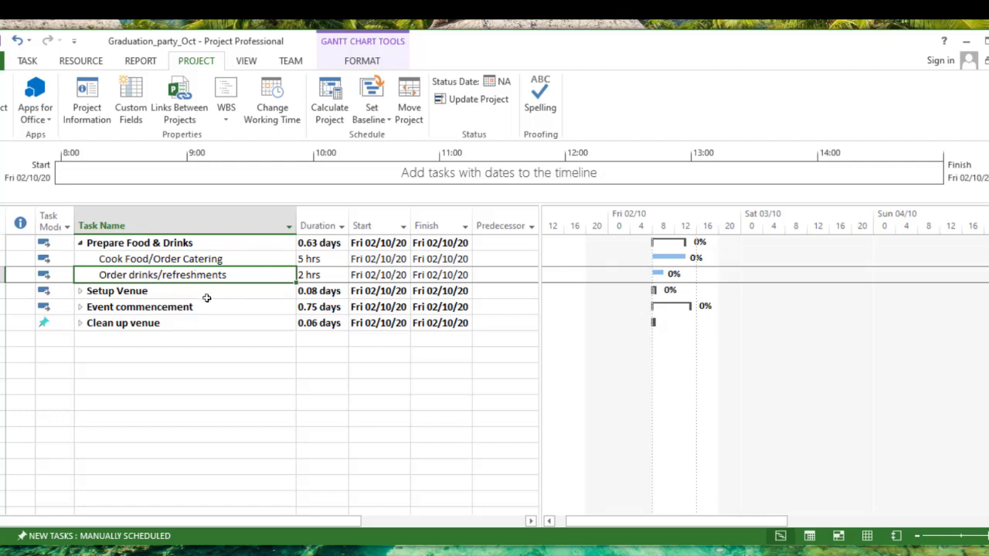
left_click(27, 61)
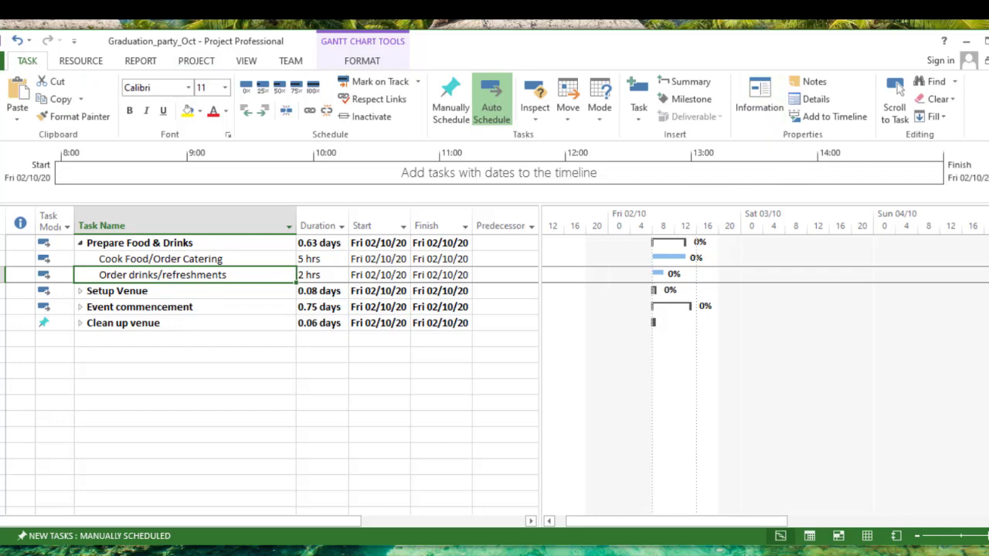
left_click(759, 98)
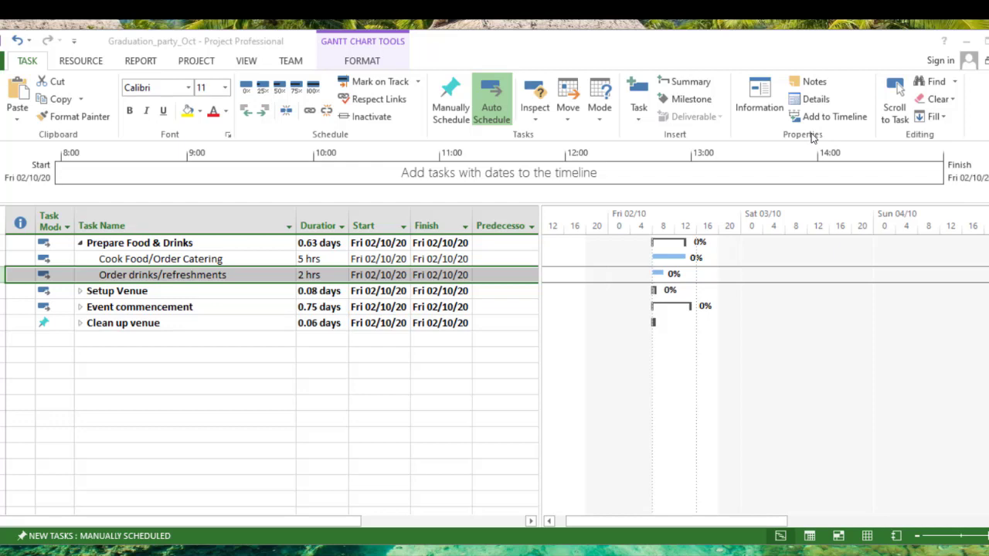
left_click(761, 97)
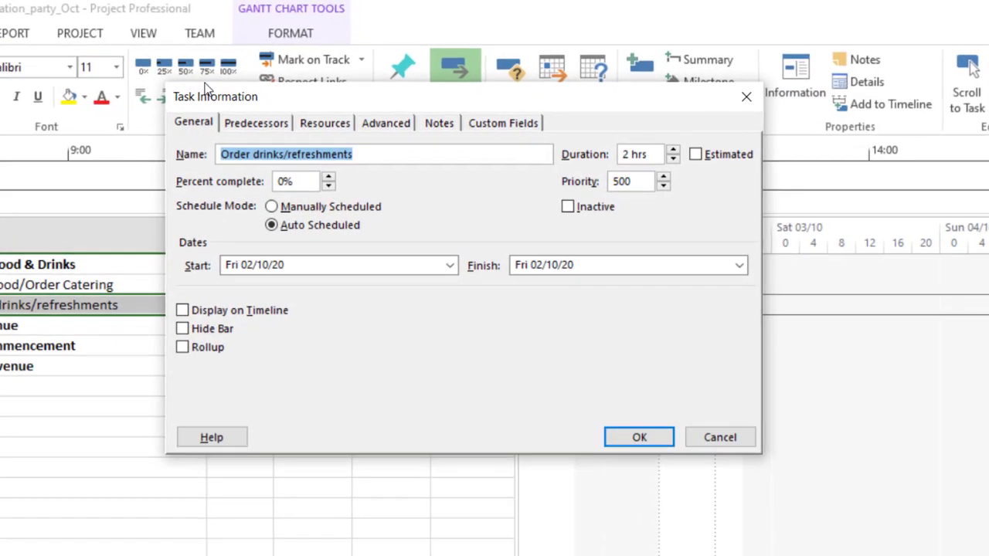
left_click(266, 124)
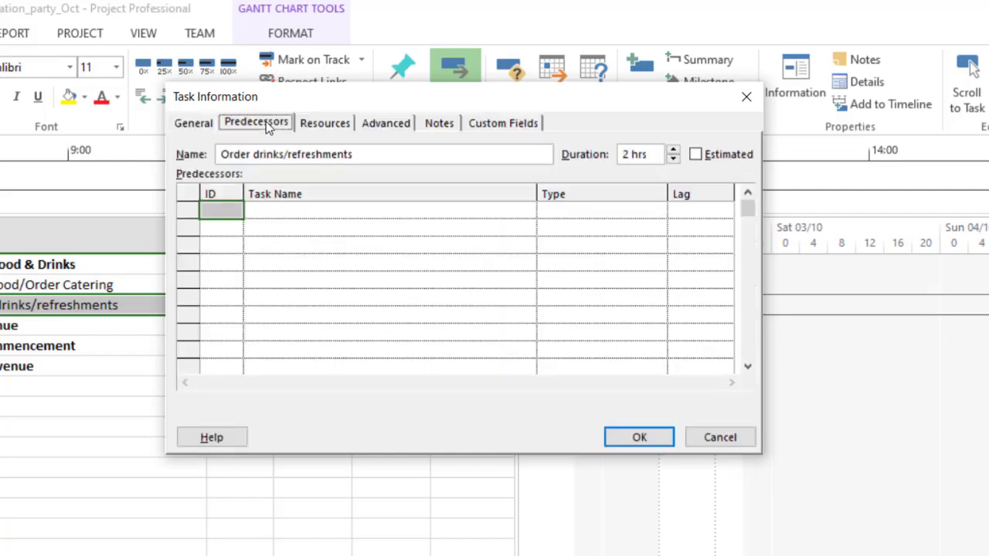
left_click(291, 209)
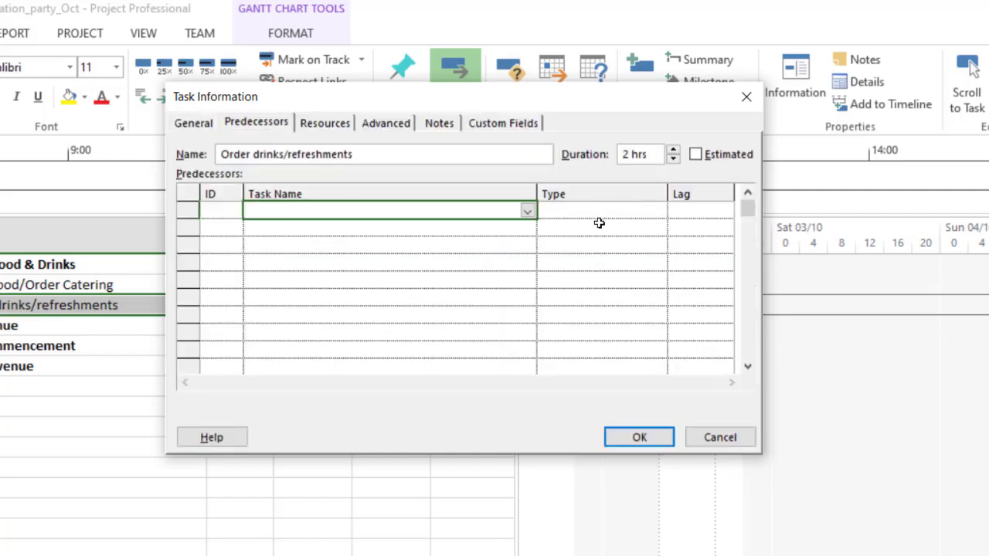
left_click(528, 212)
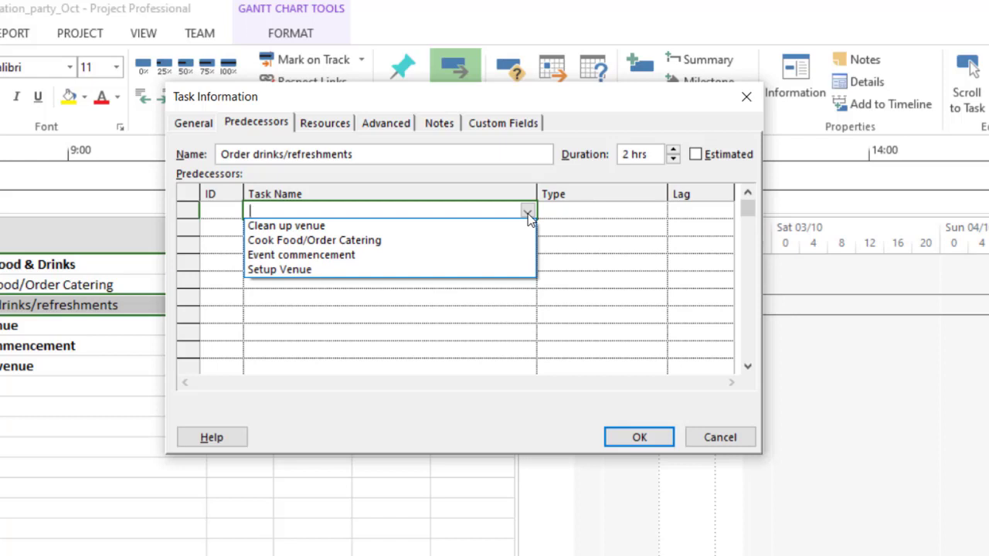
left_click(369, 241)
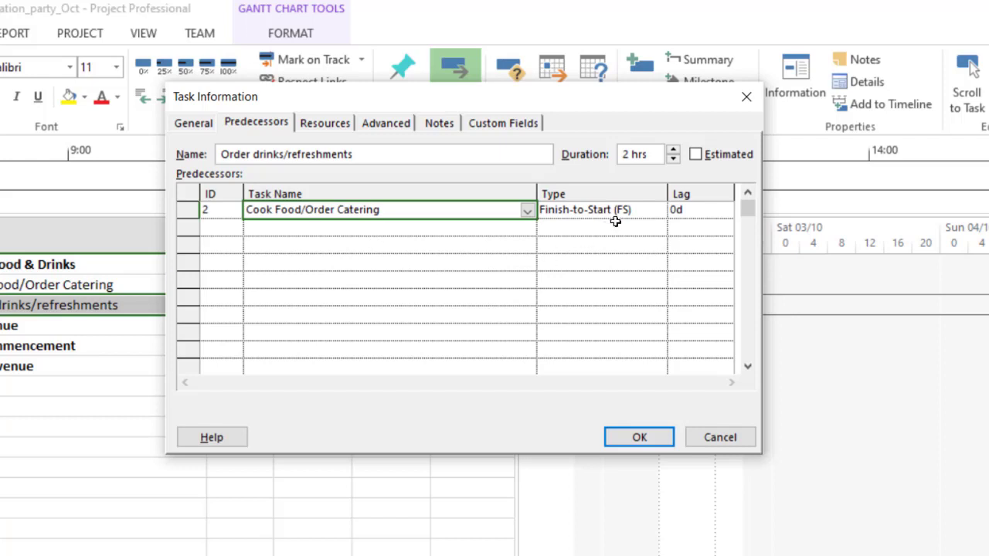
Step: Set the link type of the Cook Food/Order Catering predecessor to Start-to-Start (SS) and apply it
left_click(653, 212)
left_click(659, 211)
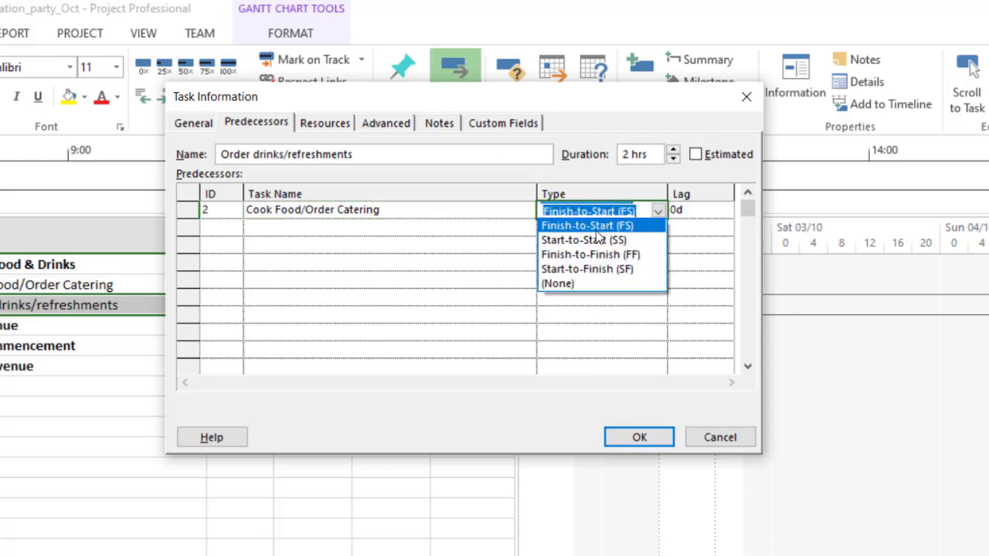
left_click(596, 240)
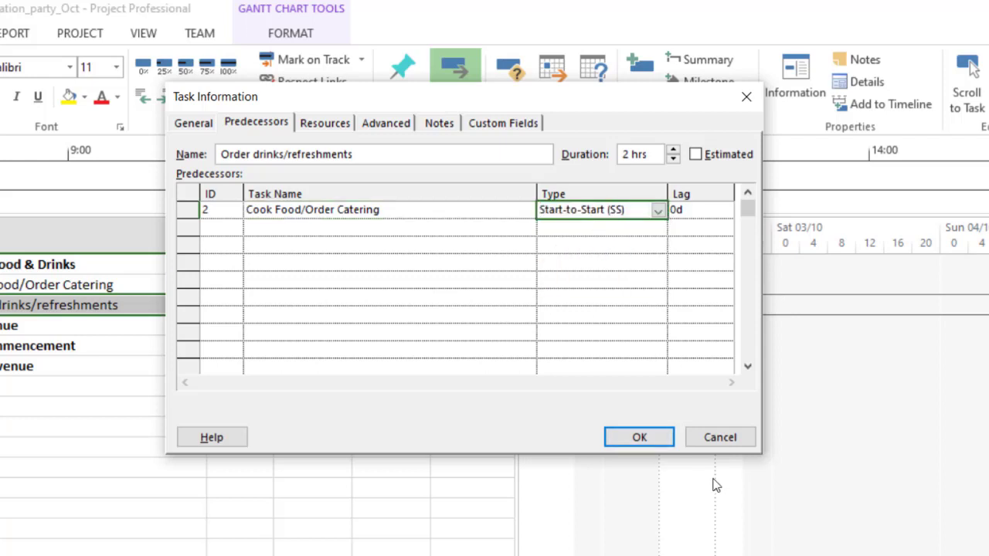
left_click(635, 438)
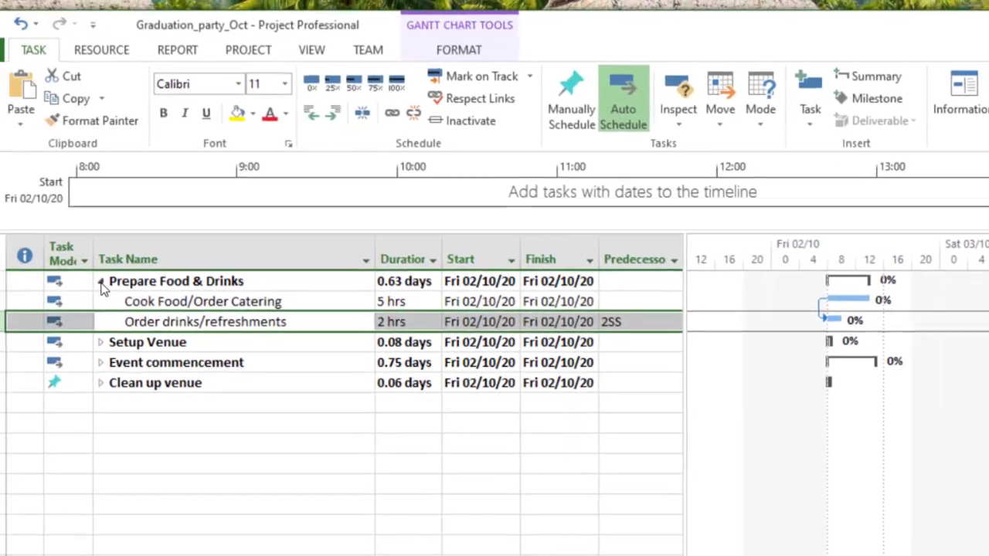
Step: Collapse Prepare Food & Drinks, expand Setup Venue, and add Set up tent as the Finish-to-Start predecessor of Arrange tables/seats
left_click(101, 282)
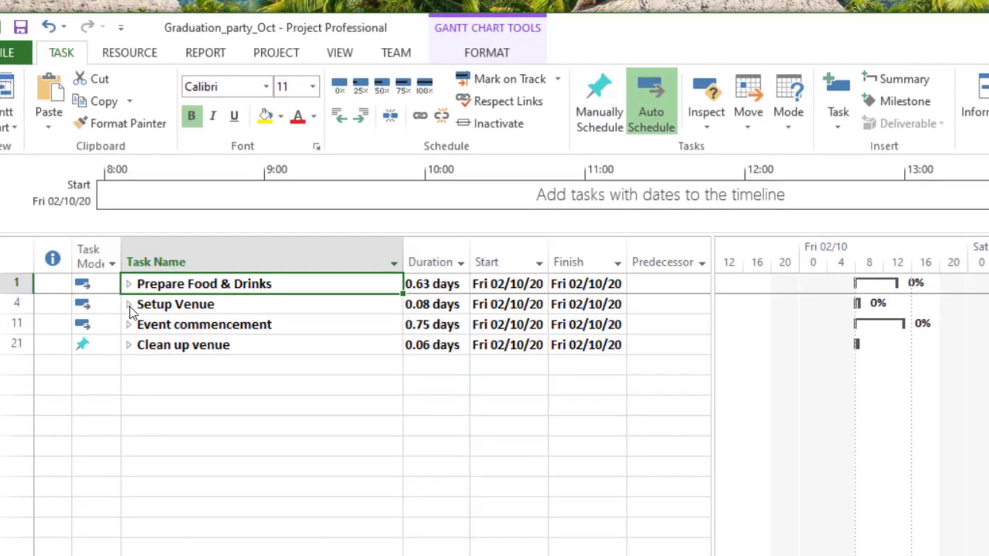
left_click(128, 304)
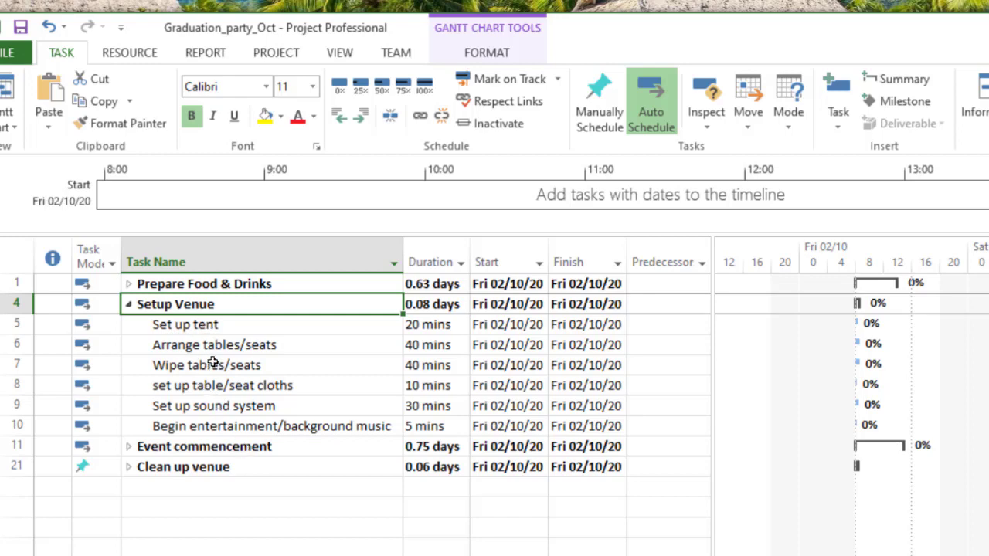
left_click(261, 346)
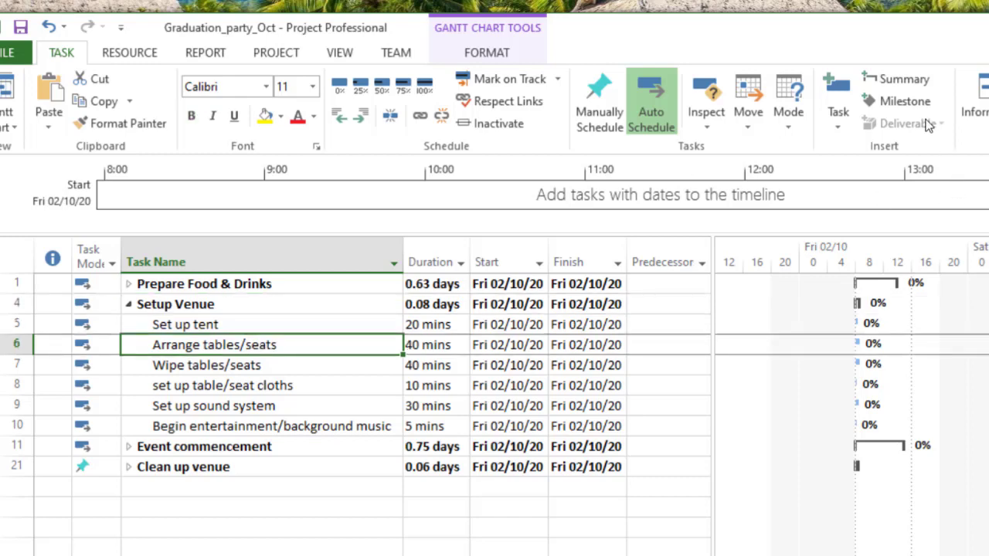
left_click(985, 94)
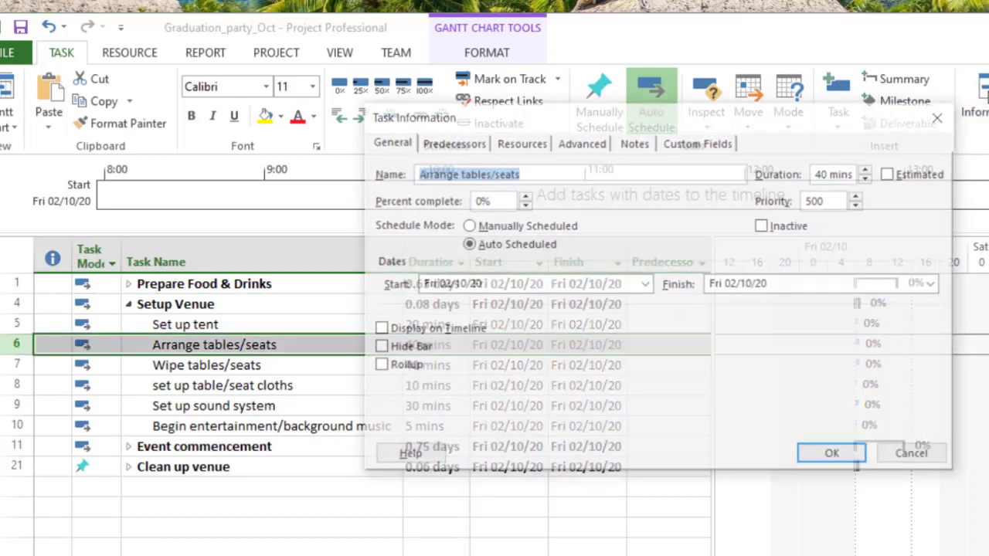
left_click(448, 142)
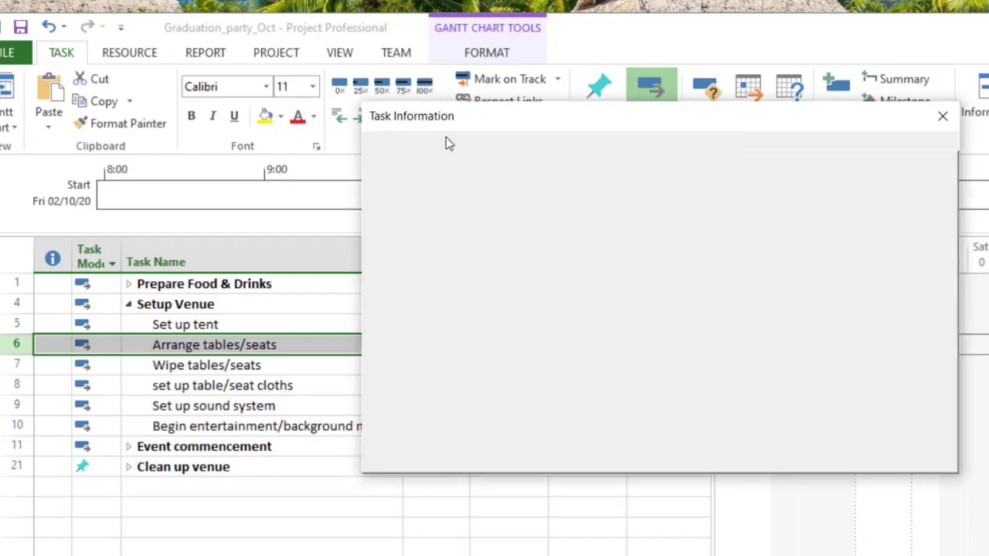
left_click(720, 228)
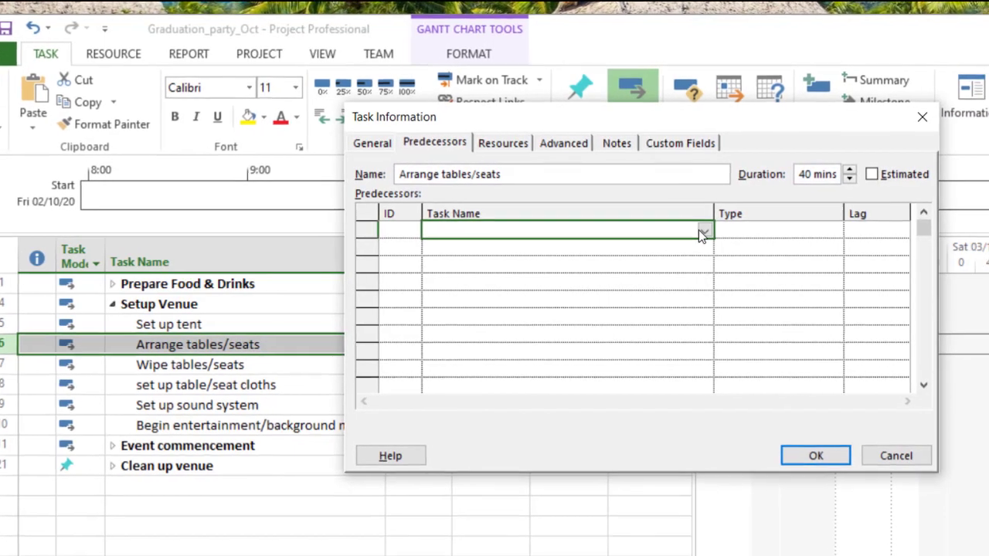
left_click(725, 230)
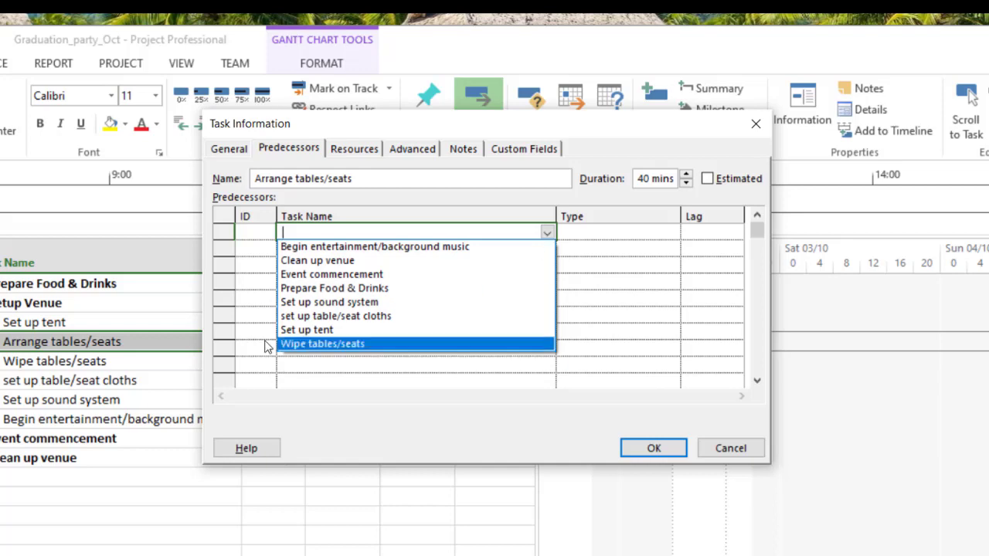
left_click(315, 330)
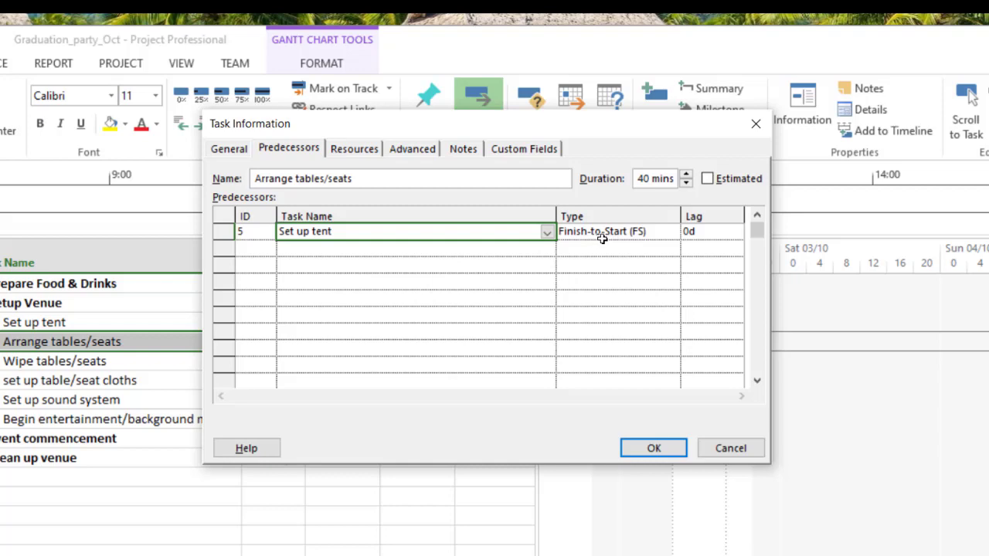
left_click(652, 448)
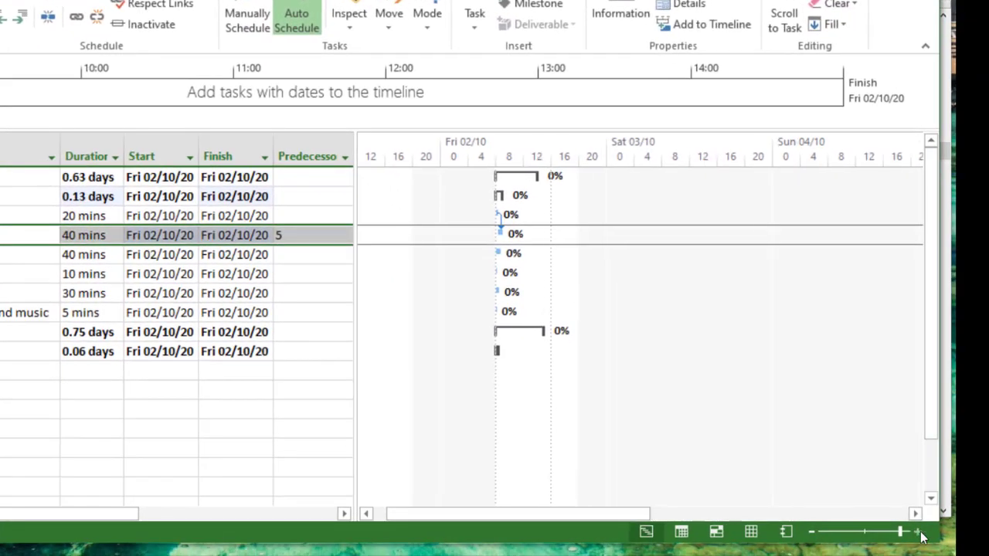
Step: Add Arrange tables/seats as a predecessor of the Wipe tables/seats task
left_click(918, 531)
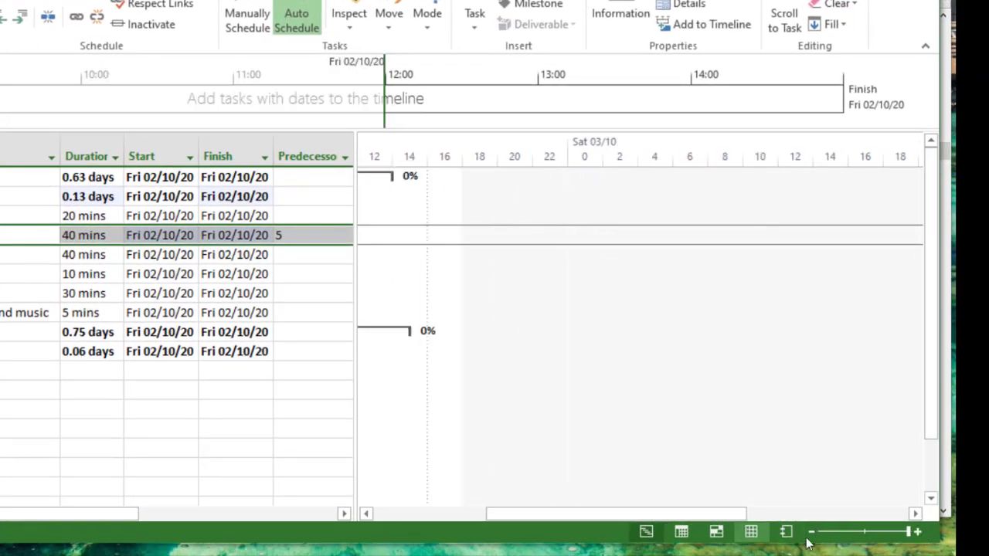
left_click_drag(702, 517, 610, 522)
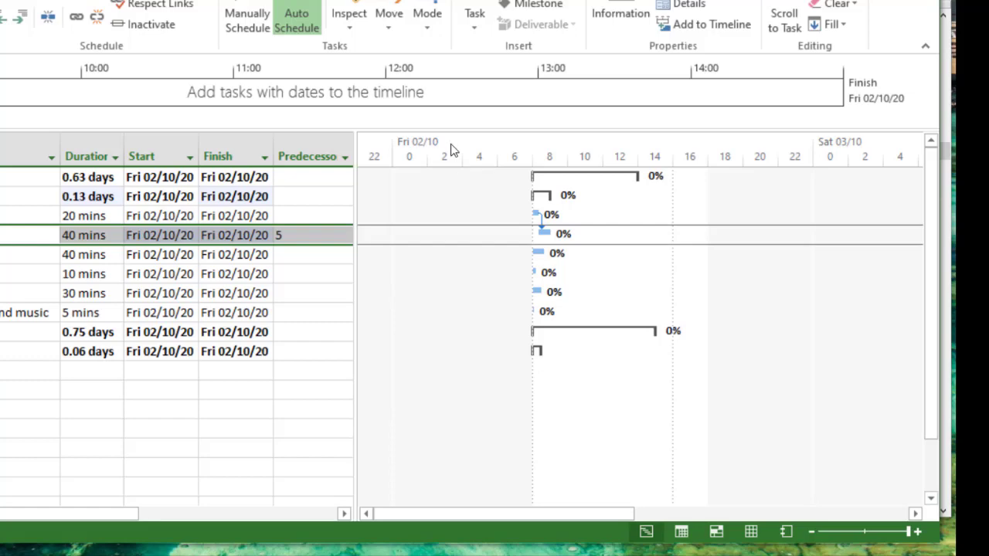
key("Down")
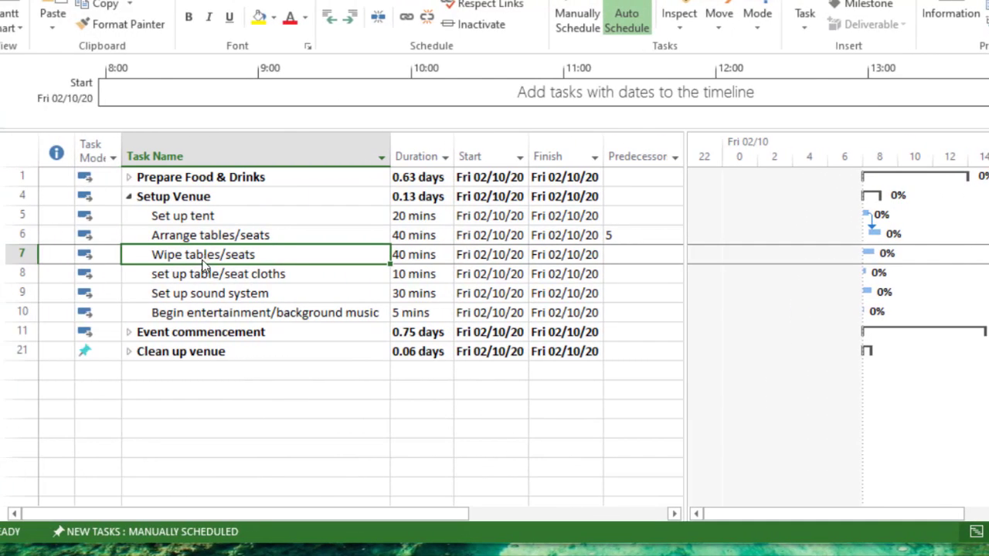
double_click(201, 259)
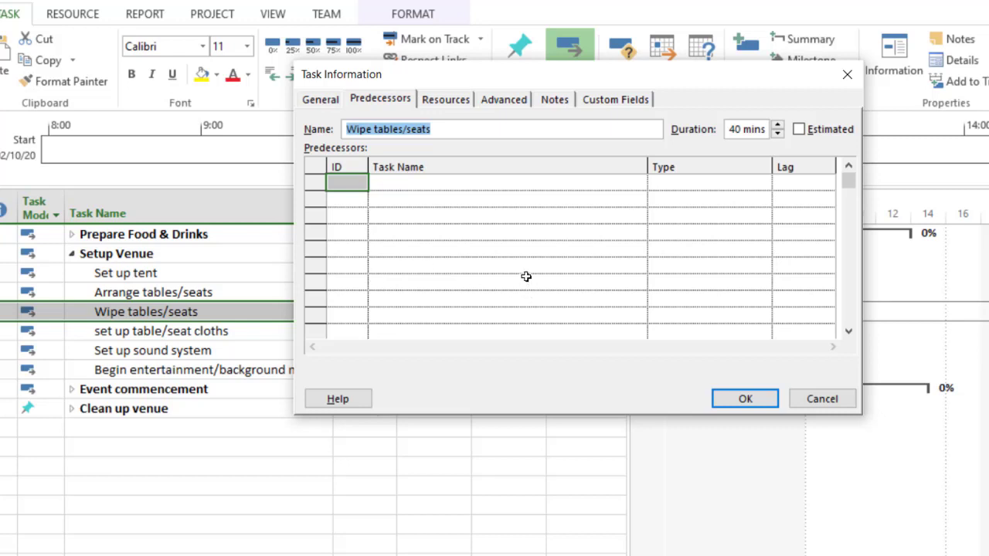
left_click(495, 184)
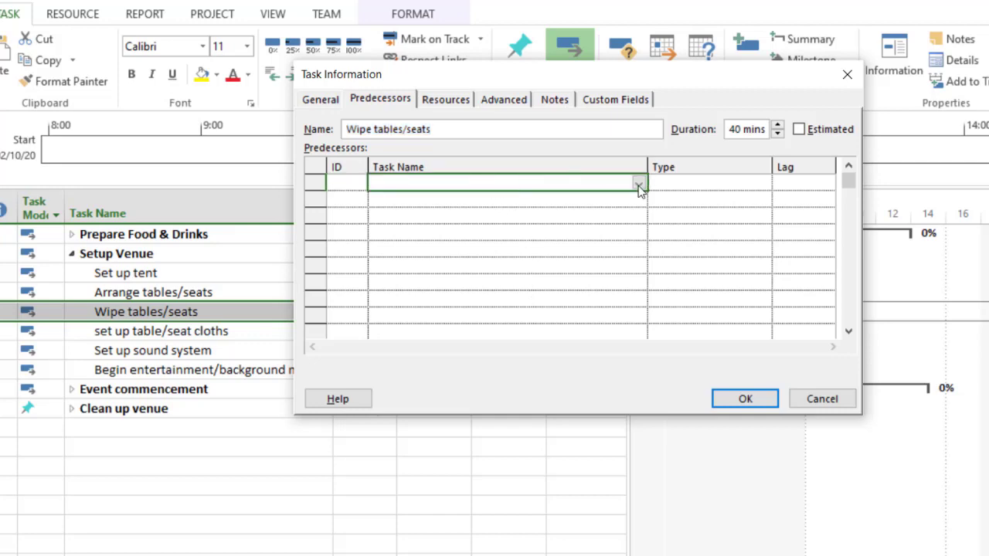
left_click(639, 186)
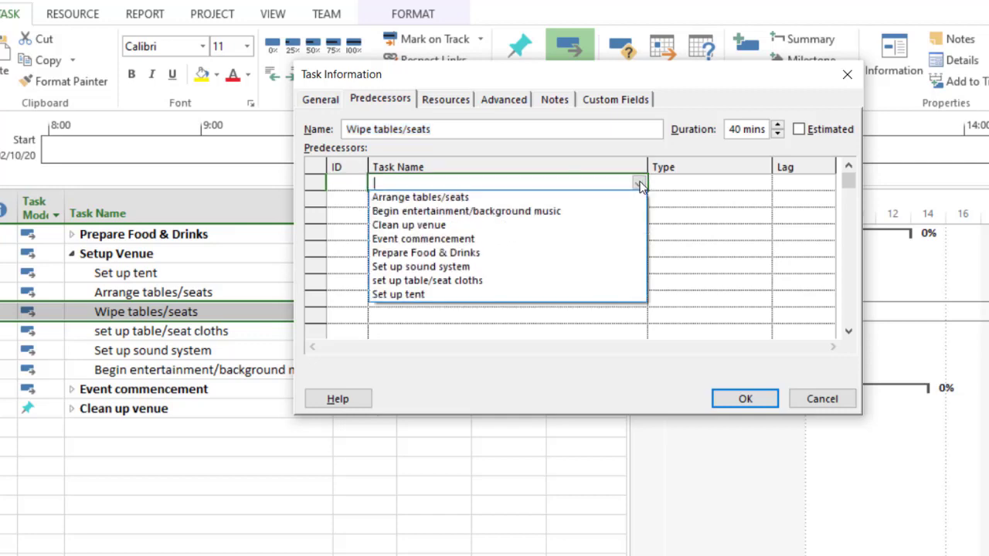
left_click(499, 198)
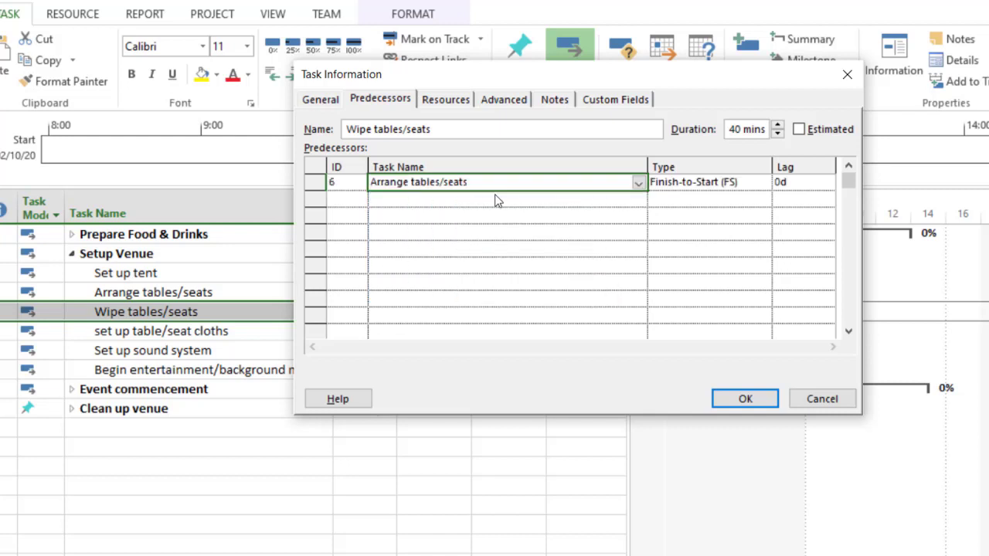
Step: Set the link type of the Arrange tables/seats predecessor to Start-to-Start (SS) and apply it
left_click(684, 182)
left_click(765, 186)
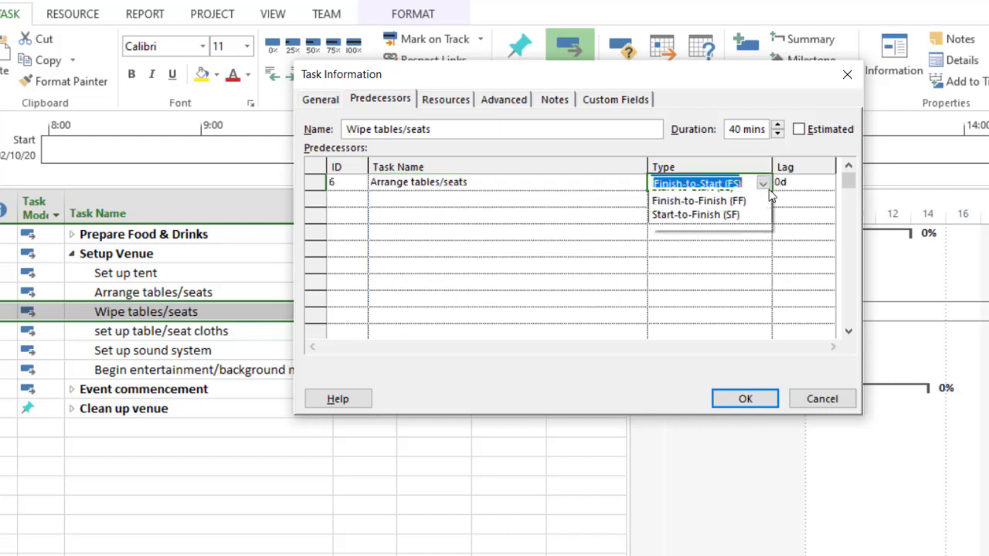
left_click(708, 212)
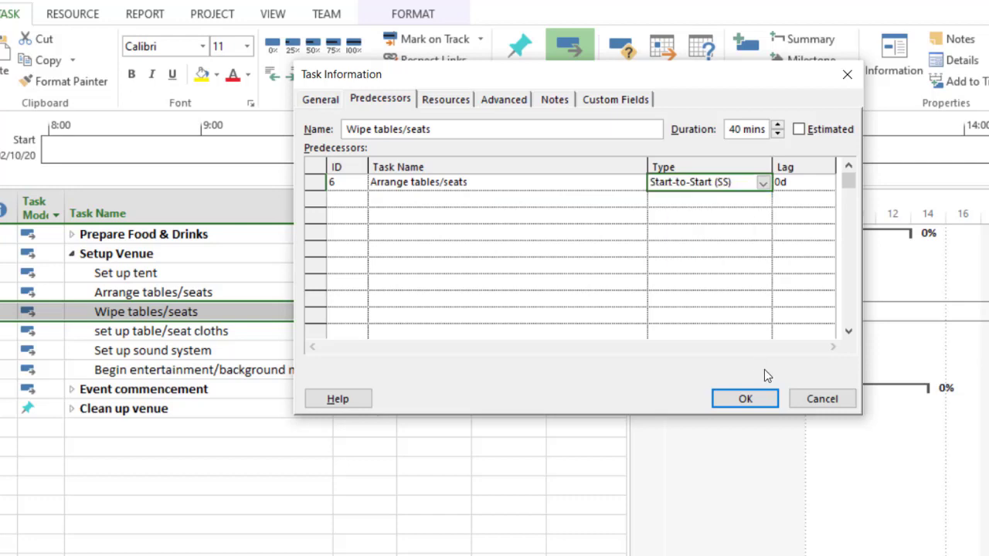
left_click(745, 400)
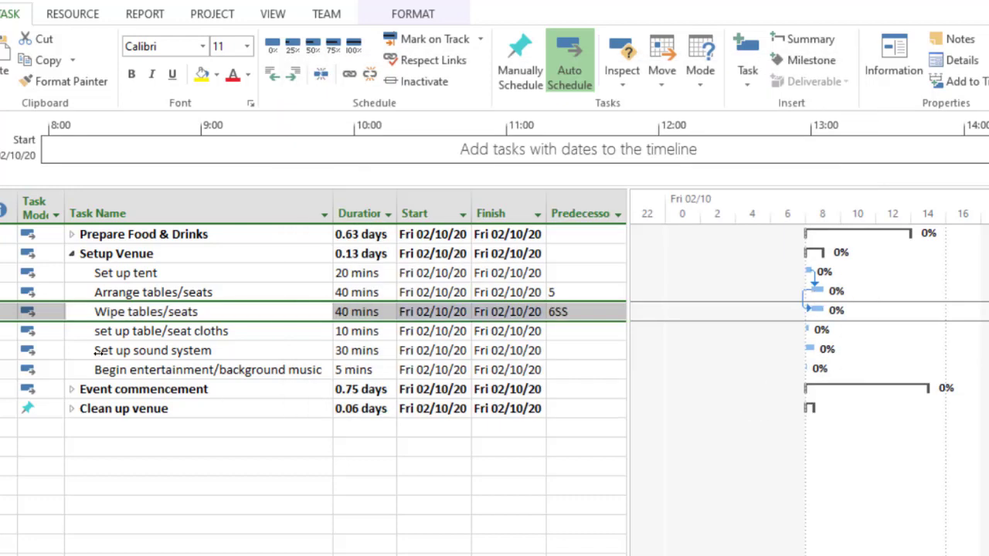
Step: Rename the "set up table/seat cloths" task as "set up table cloths/seat covers" in its task information
left_click(166, 332)
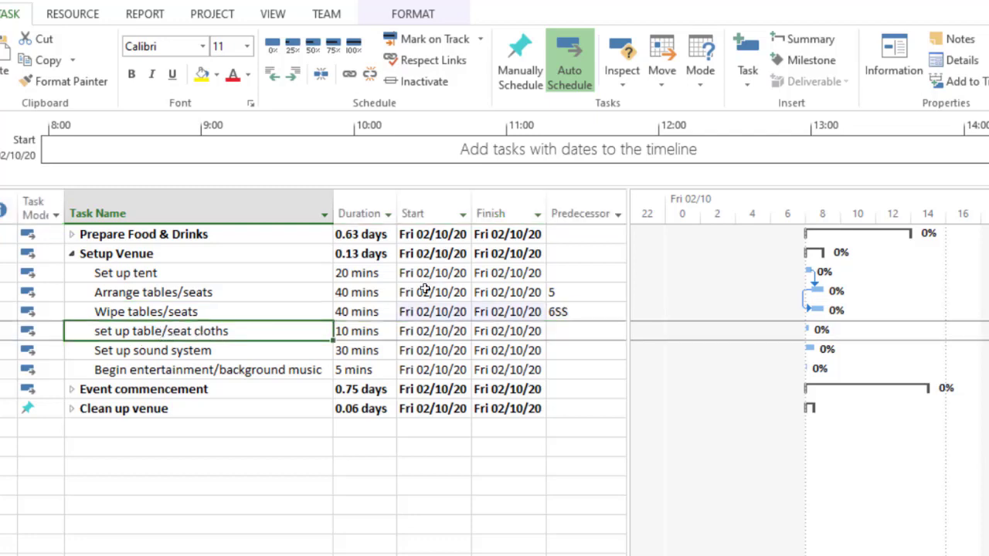
left_click(894, 59)
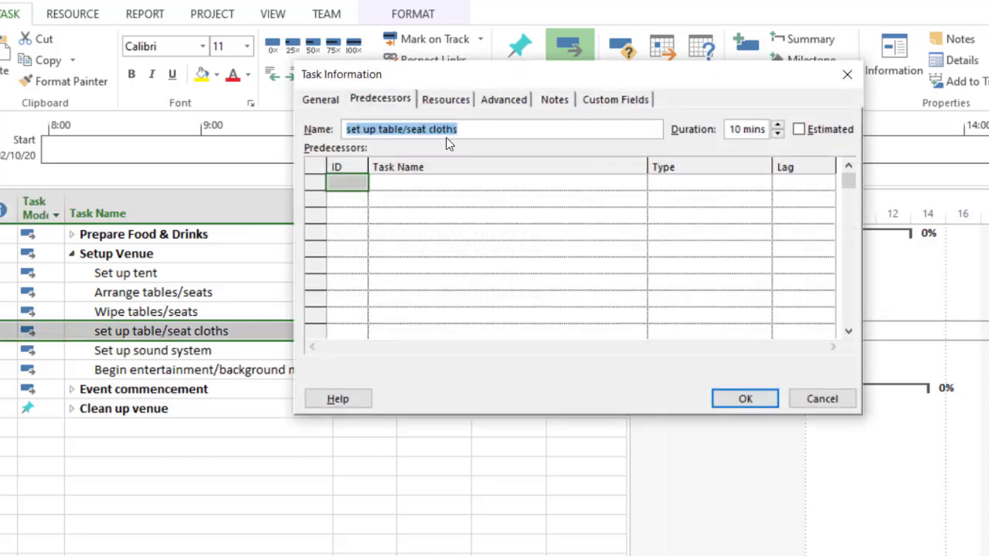
left_click(402, 130)
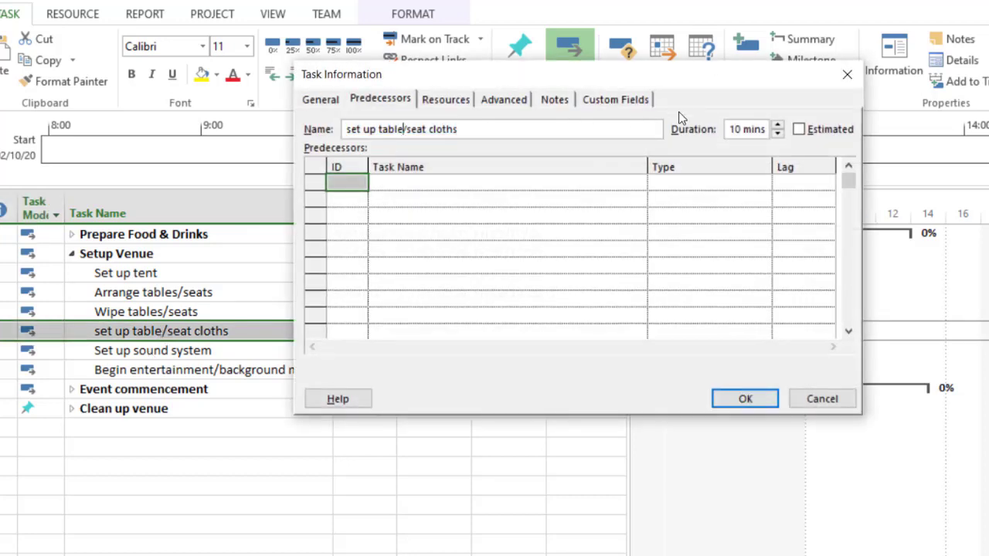
type("cloths")
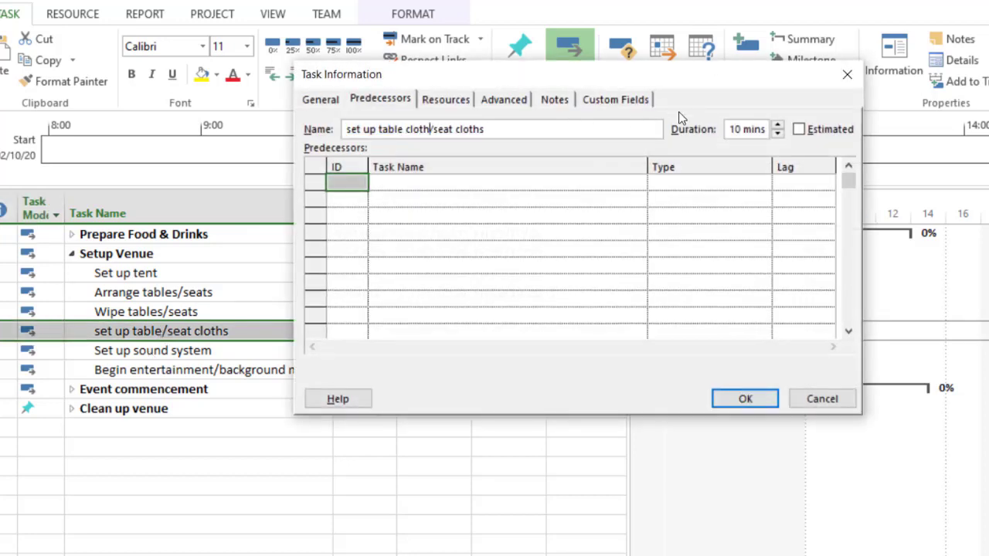
key("BackSpace")
key("BackSpace")
key("BackSpace")
key("BackSpace")
key("BackSpace")
type("oi")
key("BackSpace")
type("ver")
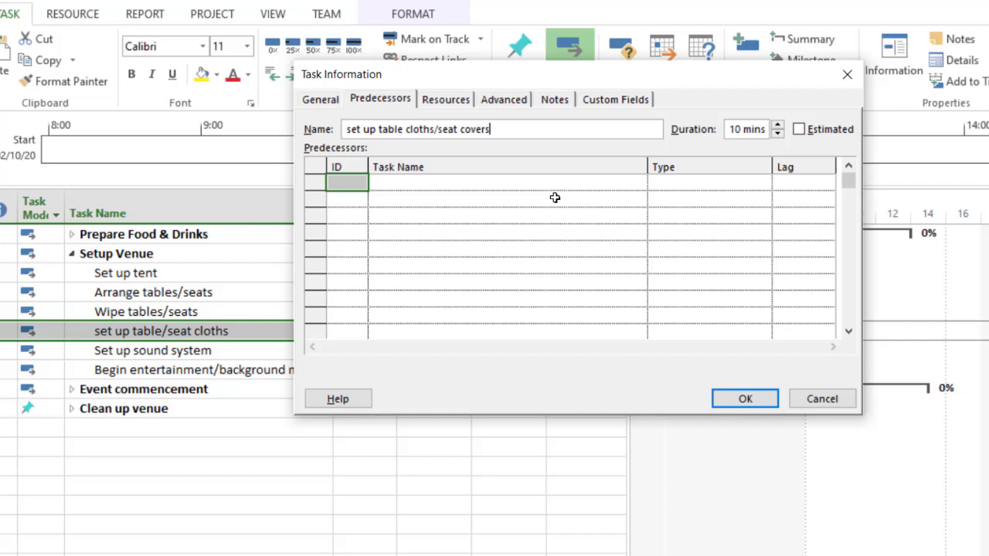
Step: Add Wipe tables/seats as the Finish-to-Start predecessor of the table cloths/seat covers task and apply the changes
left_click(512, 183)
left_click(640, 182)
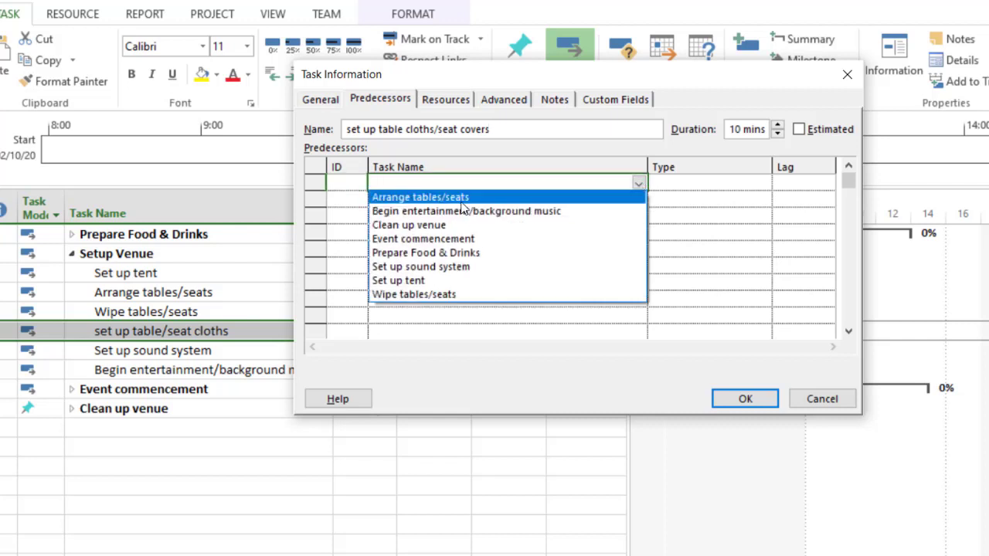
left_click(466, 294)
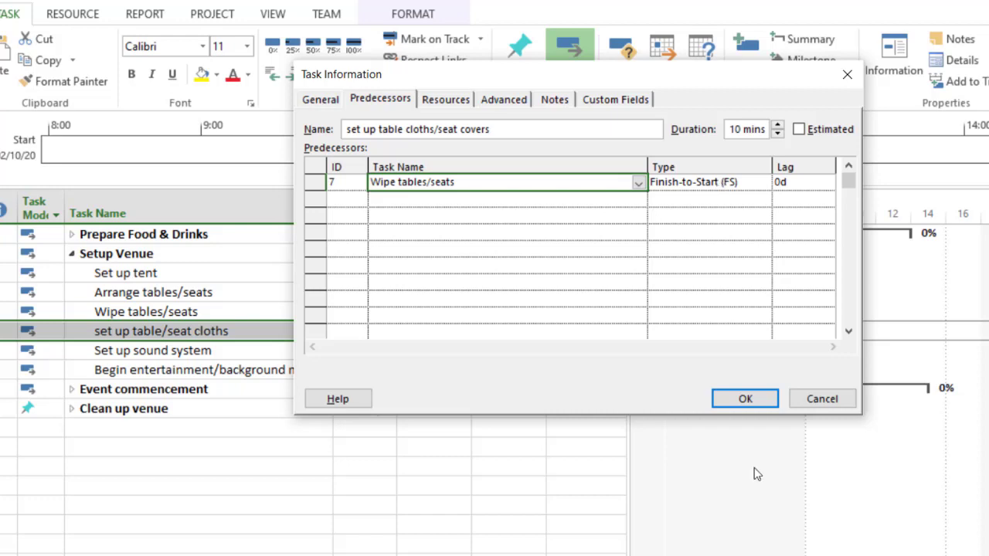
left_click(749, 399)
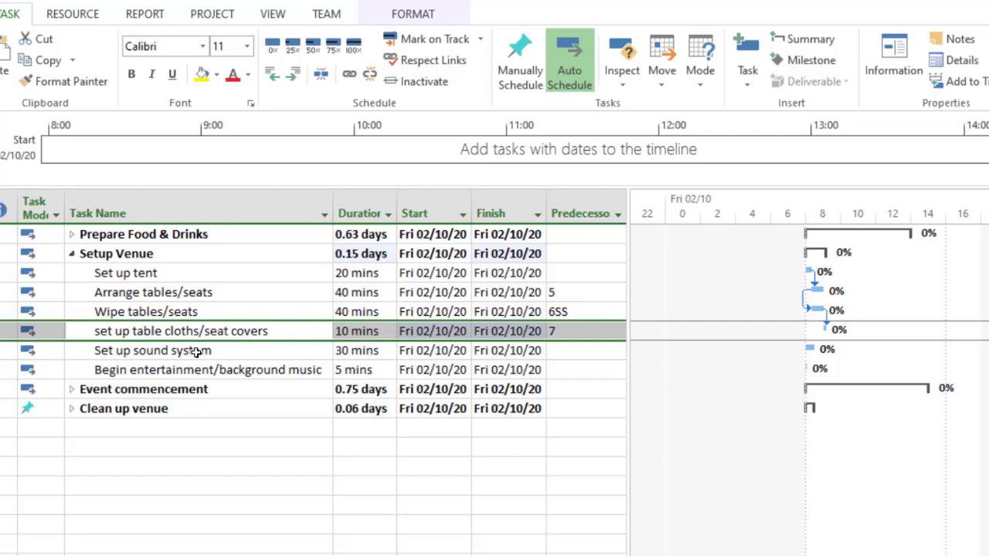
Step: Link Set up sound system to Set up tent as its Finish-to-Start predecessor
left_click(197, 351)
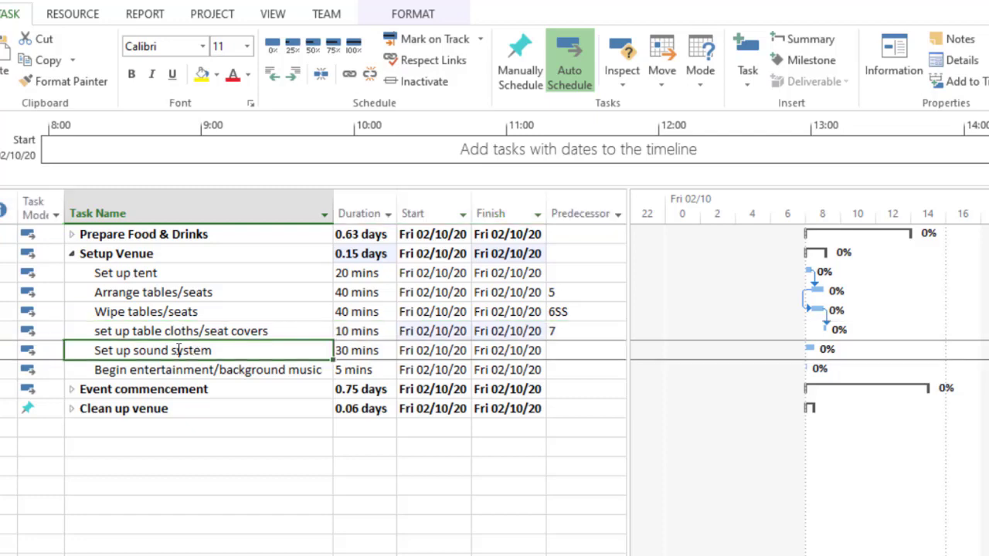
double_click(205, 351)
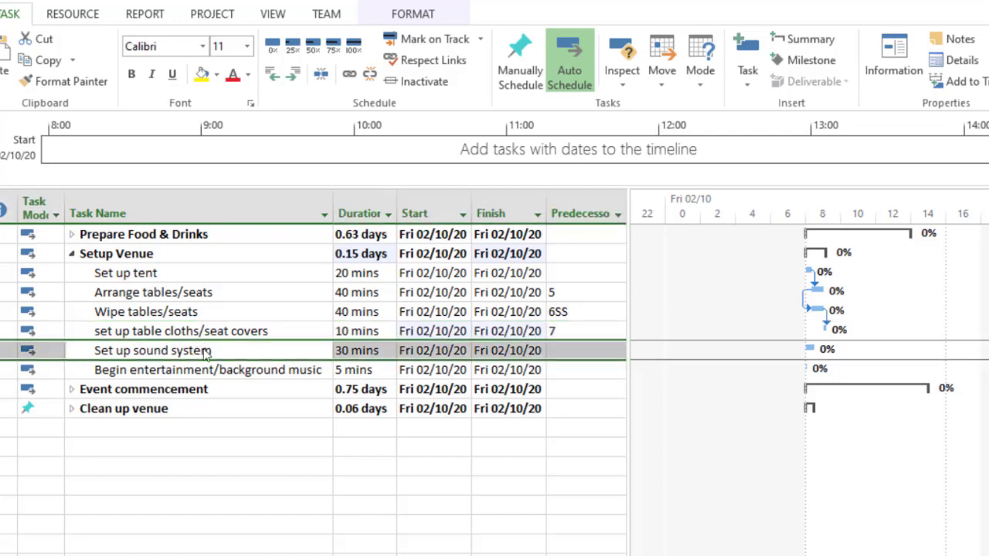
left_click(638, 183)
left_click(638, 183)
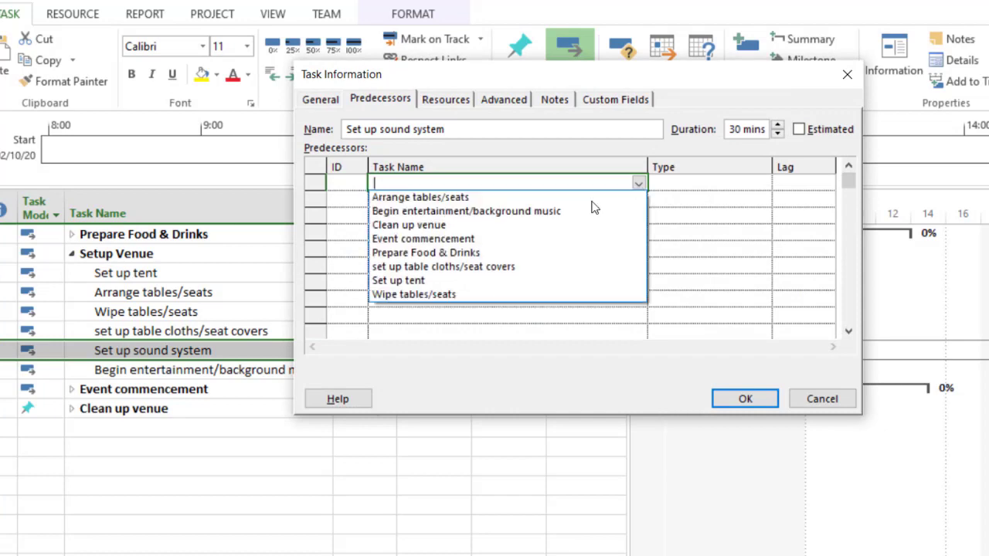
left_click(410, 281)
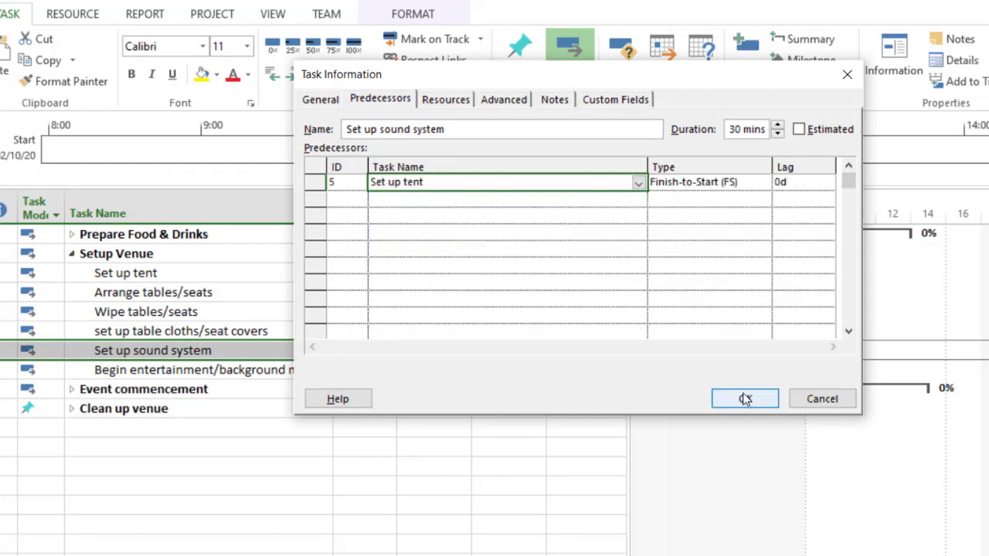
left_click(745, 399)
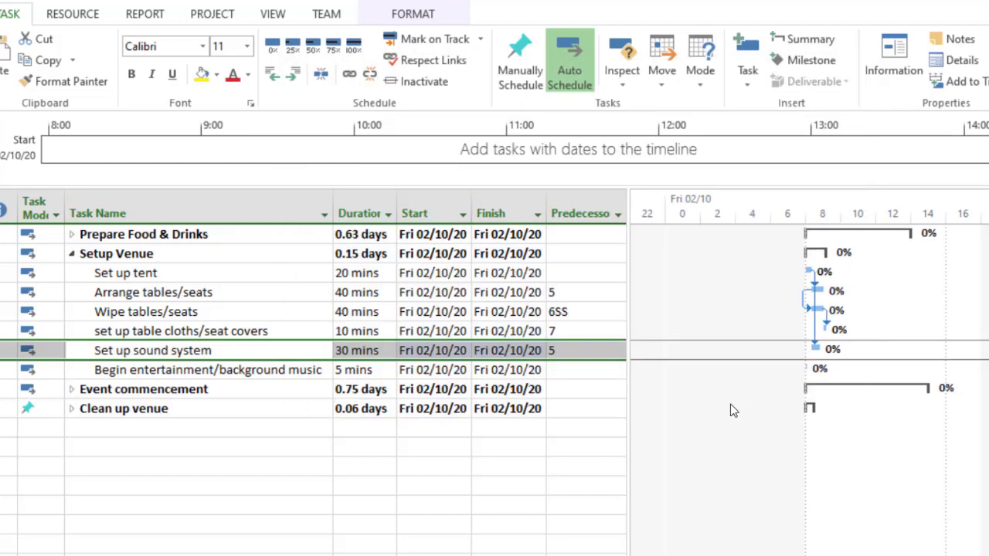
Step: Link Begin entertainment/background music to Set up sound system as its Finish-to-Start predecessor
left_click(227, 373)
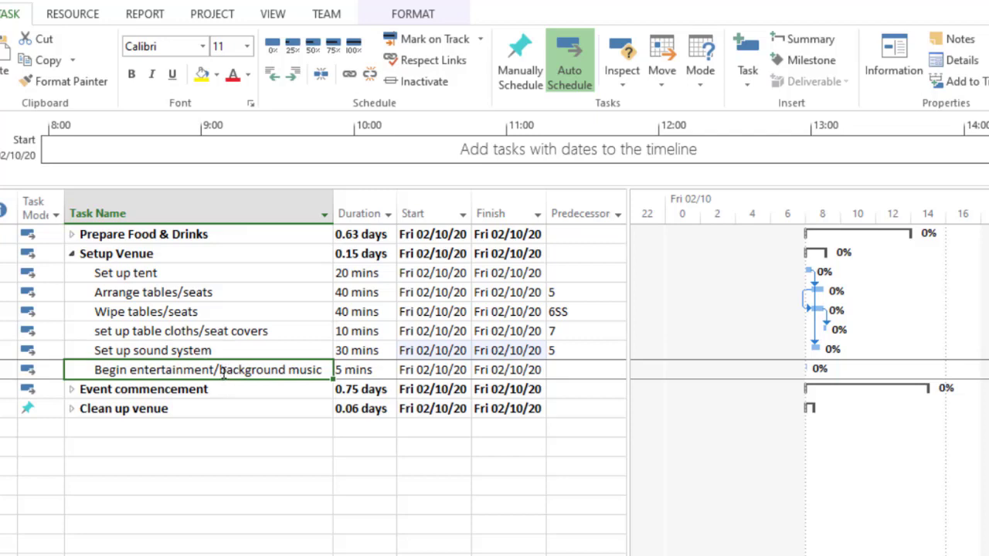
double_click(225, 373)
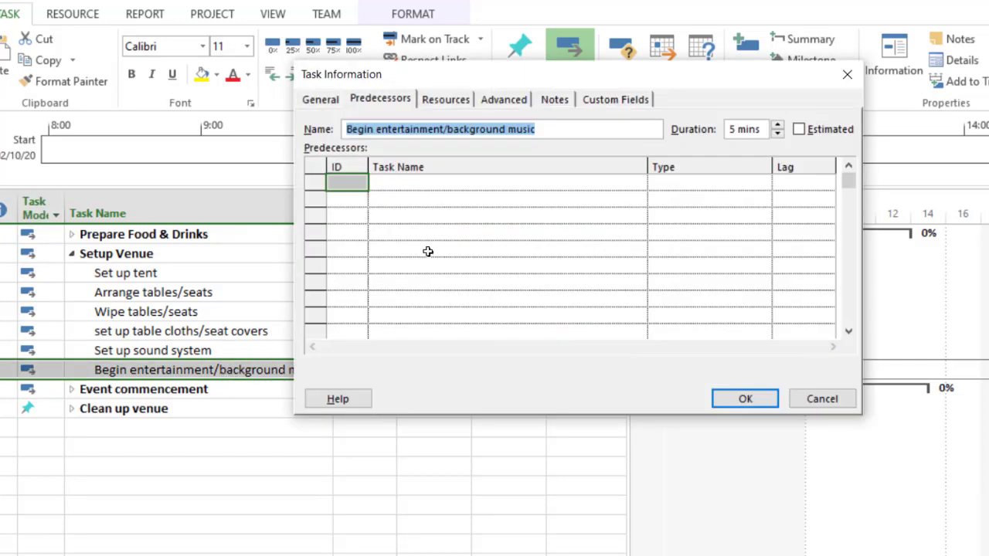
left_click(620, 182)
left_click(640, 184)
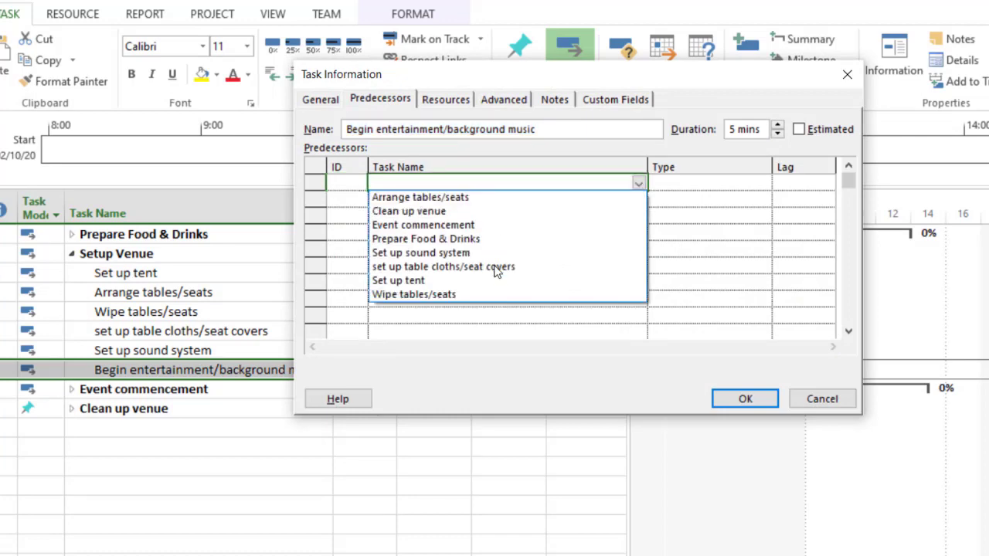
left_click(465, 257)
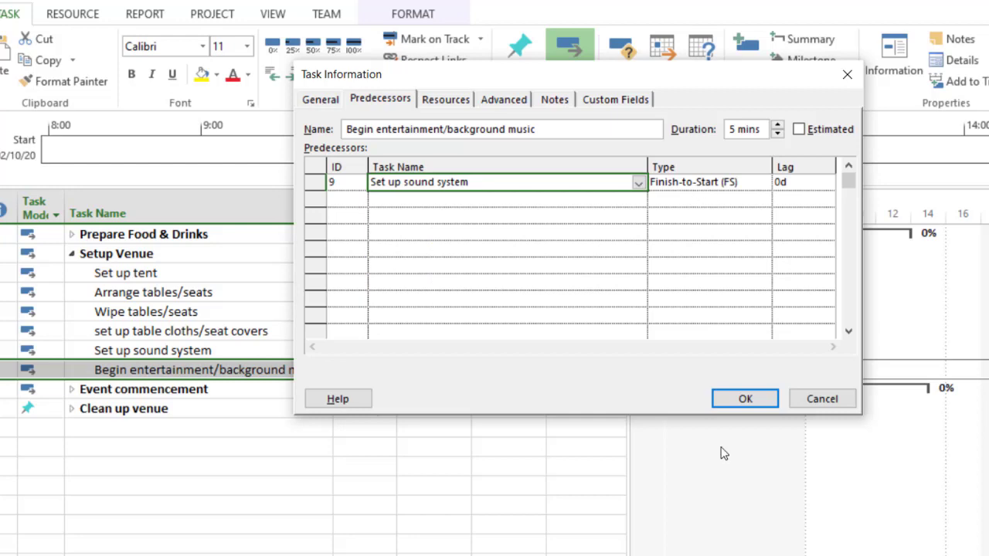
left_click(746, 399)
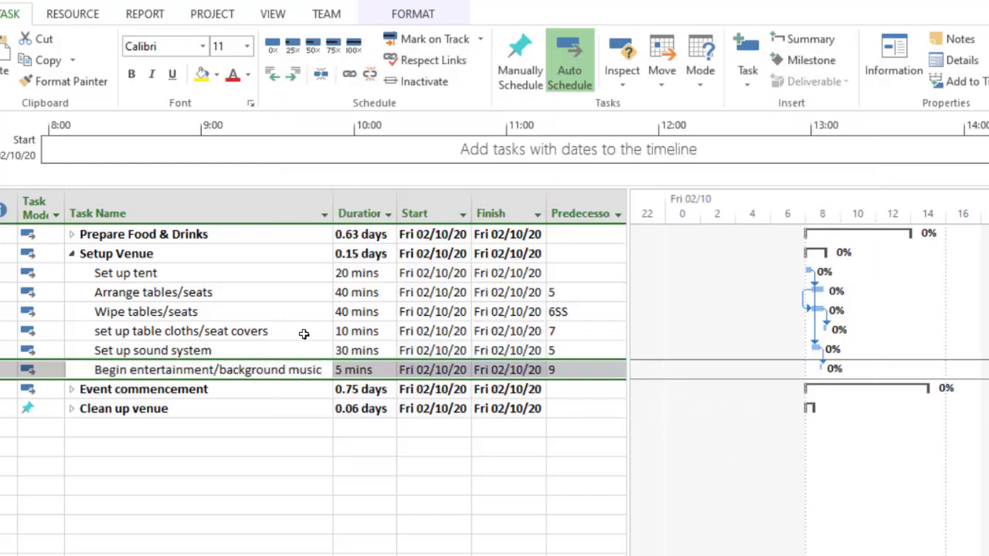
Step: Switch to the MS Project PDF slides to review the Start-to-Finish dependency
key("alt+Tab")
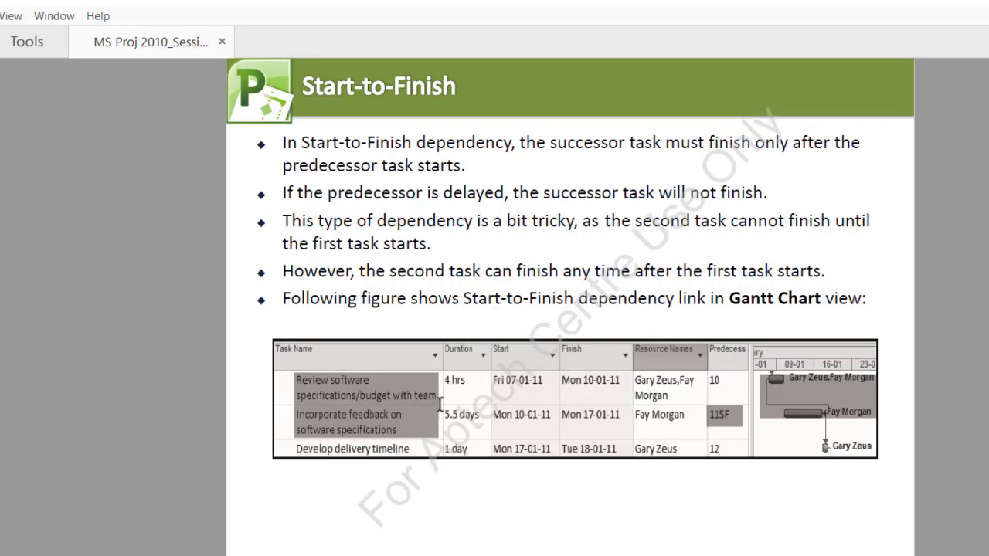